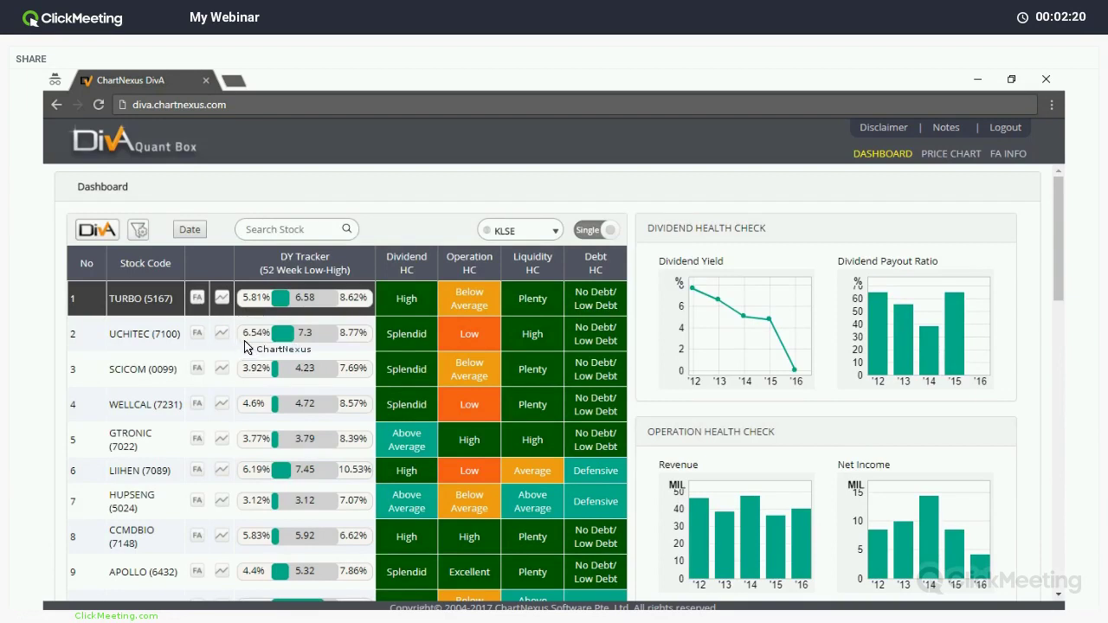
- View TURBO's price chart over a longer period reaching back to September of the previous year, and return to the dashboard
click(198, 298)
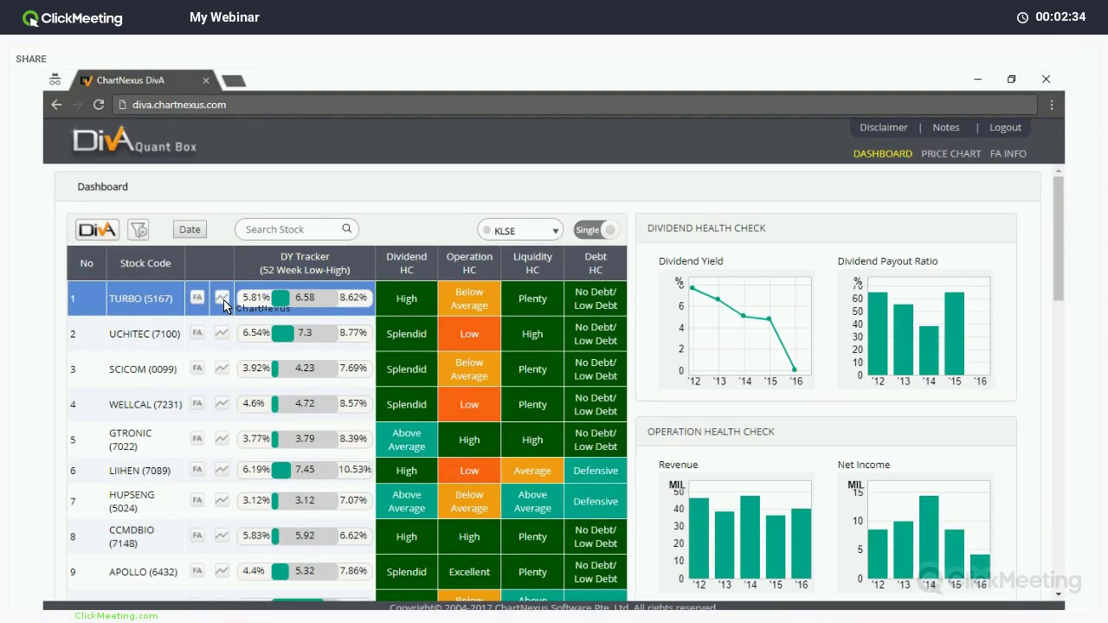
click(221, 300)
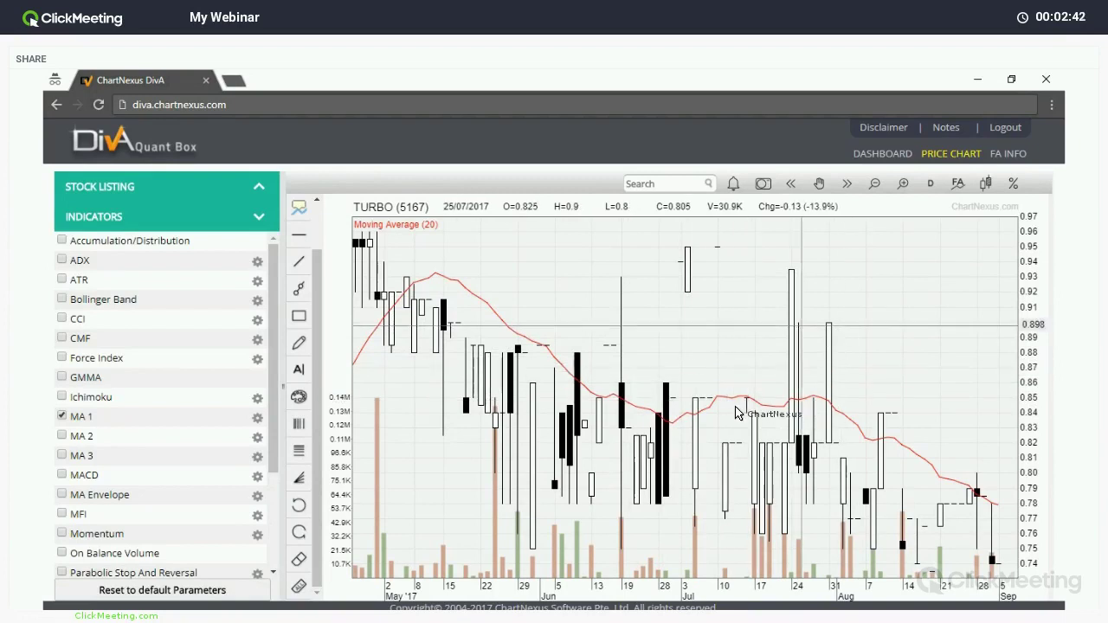
scroll(915, 415, down, 3)
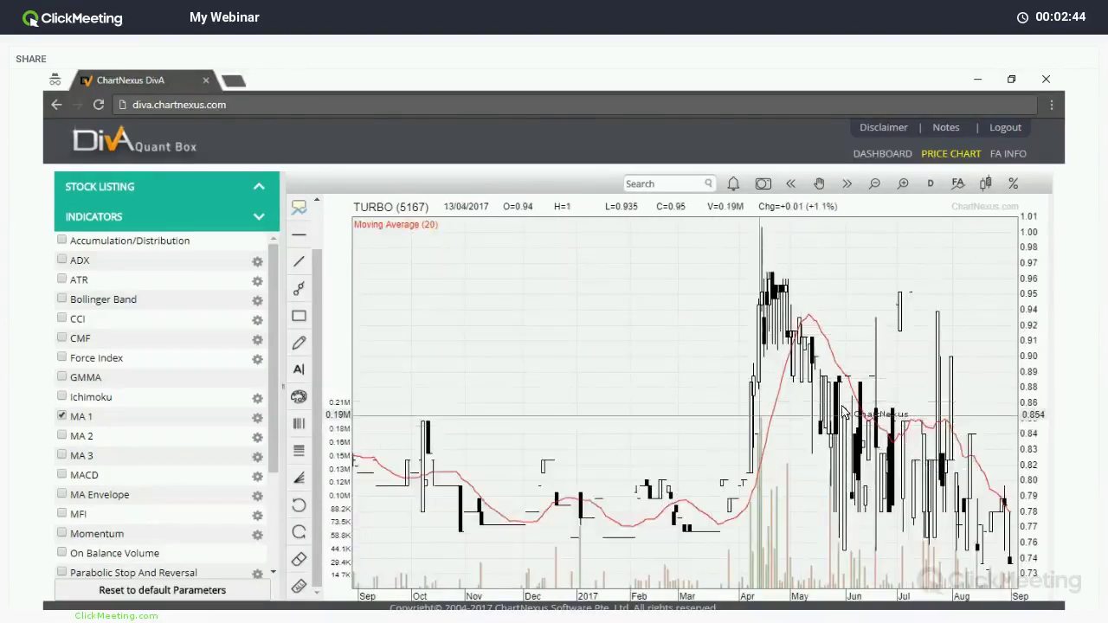
click(903, 155)
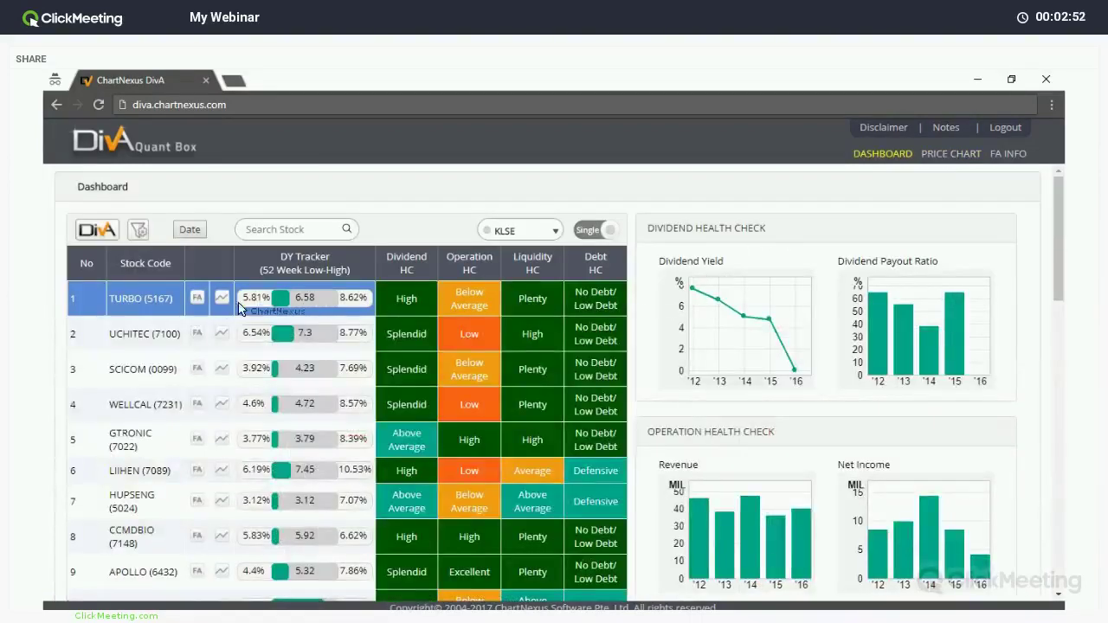
click(324, 271)
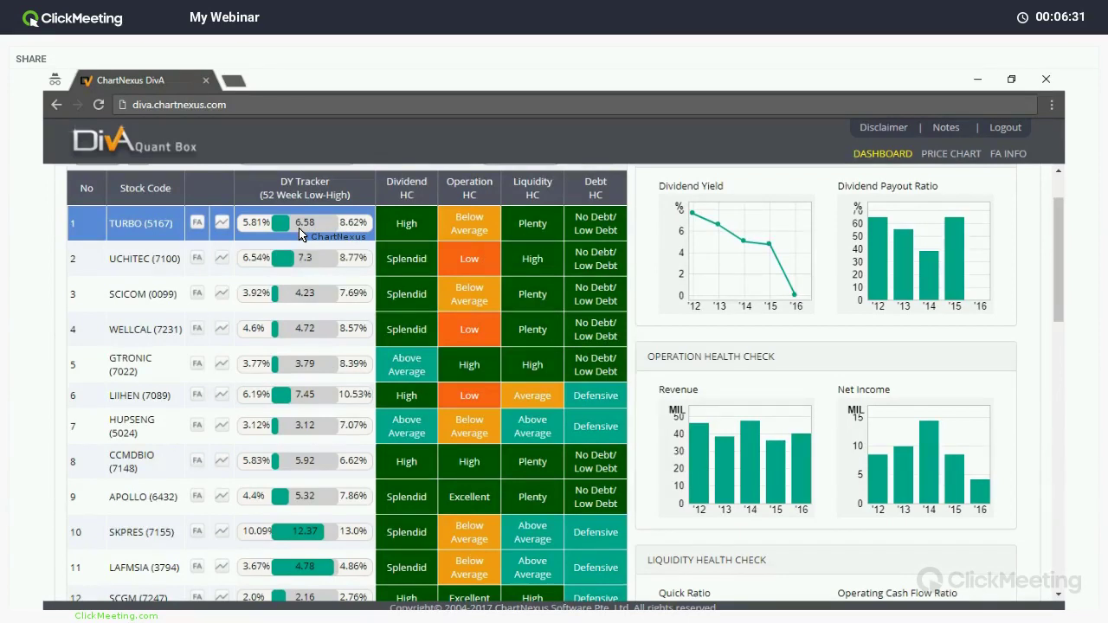
click(334, 193)
click(411, 197)
scroll(487, 482, up, 1)
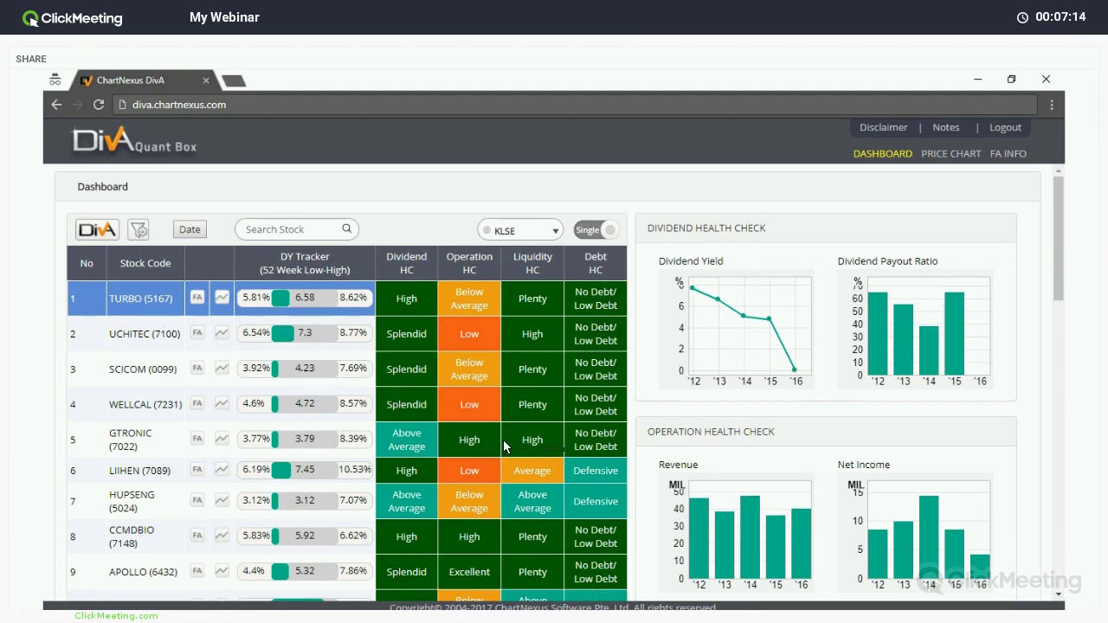
- Switch to the slide presentation and advance from the Dividend Yield Tracker slide to the Health Check Table slide
key(alt+Tab)
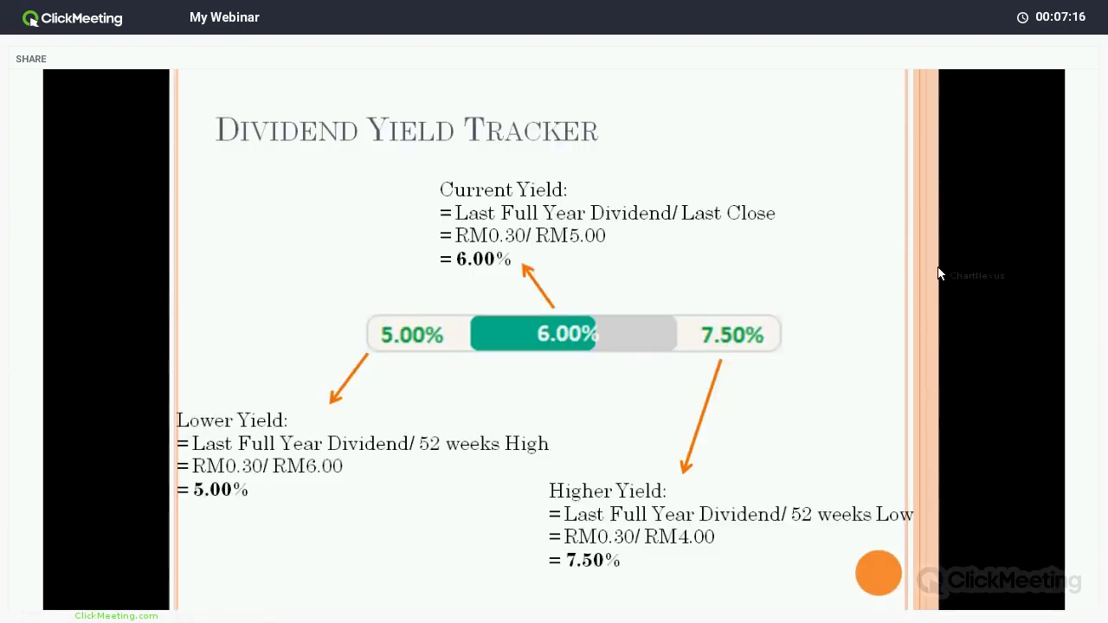
key(Right)
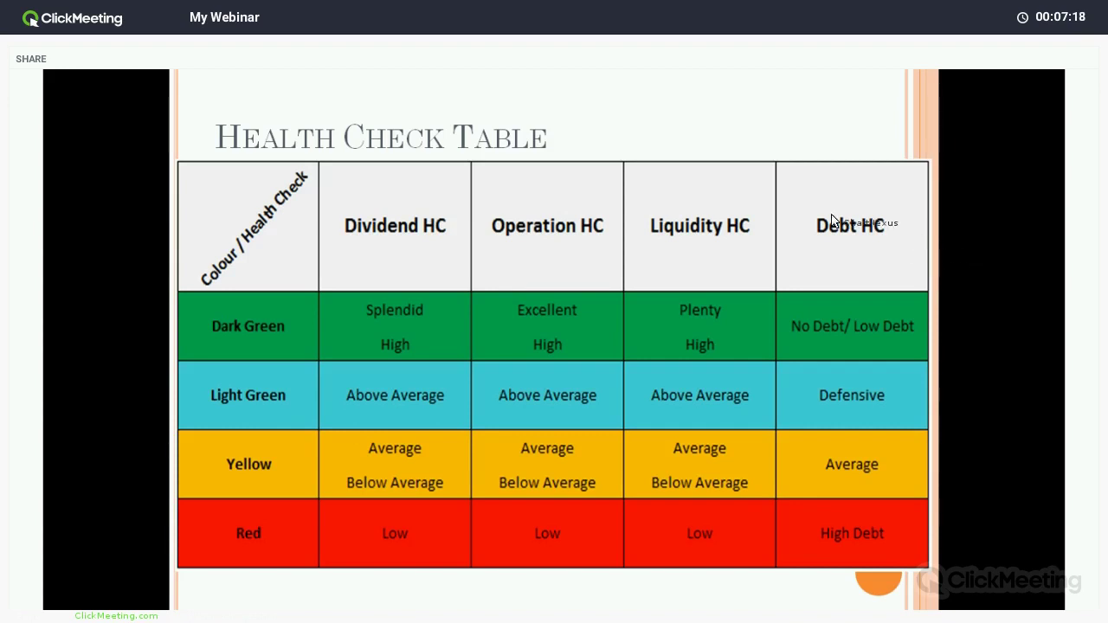
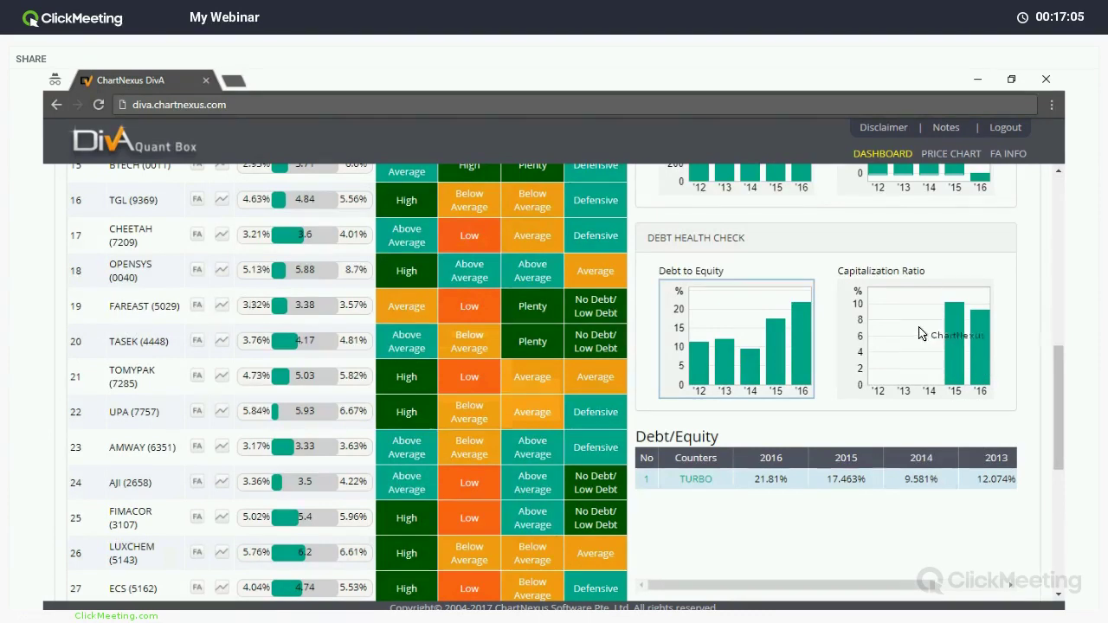
- Show TURBO's yearly Capitalization Ratio figures from the Debt Health Check charts
click(932, 359)
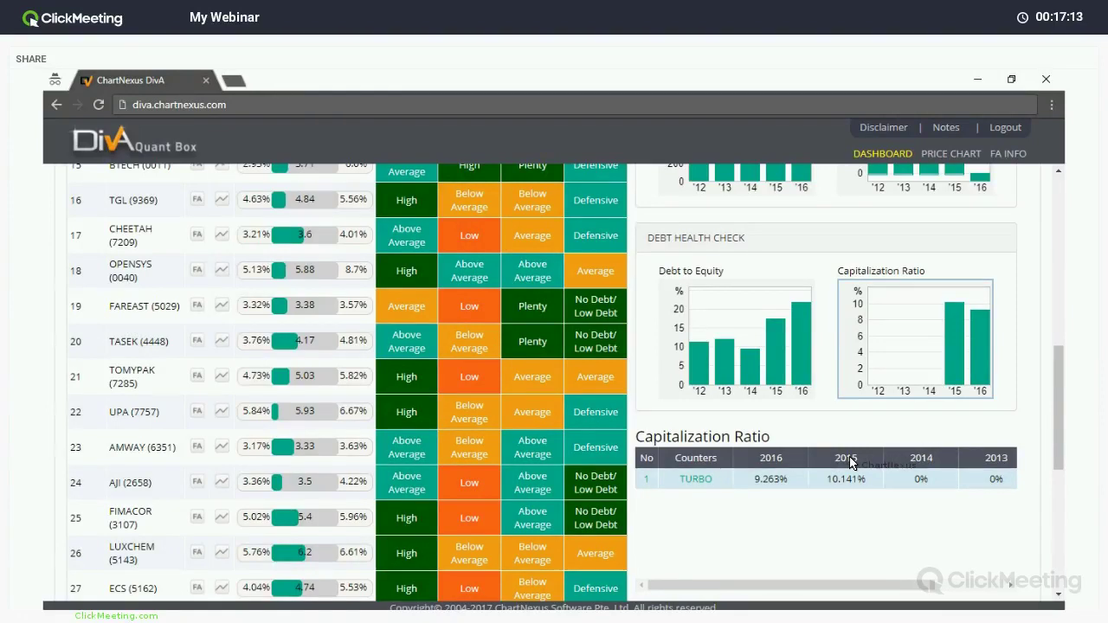
scroll(854, 457, up, 1)
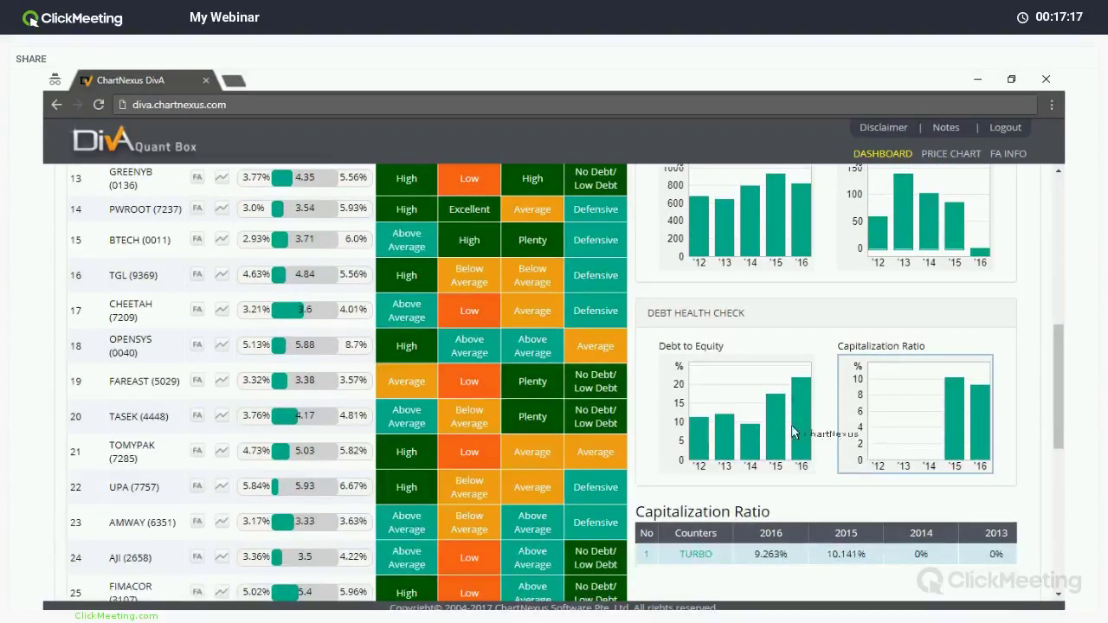
scroll(294, 268, up, 1)
scroll(296, 273, up, 5)
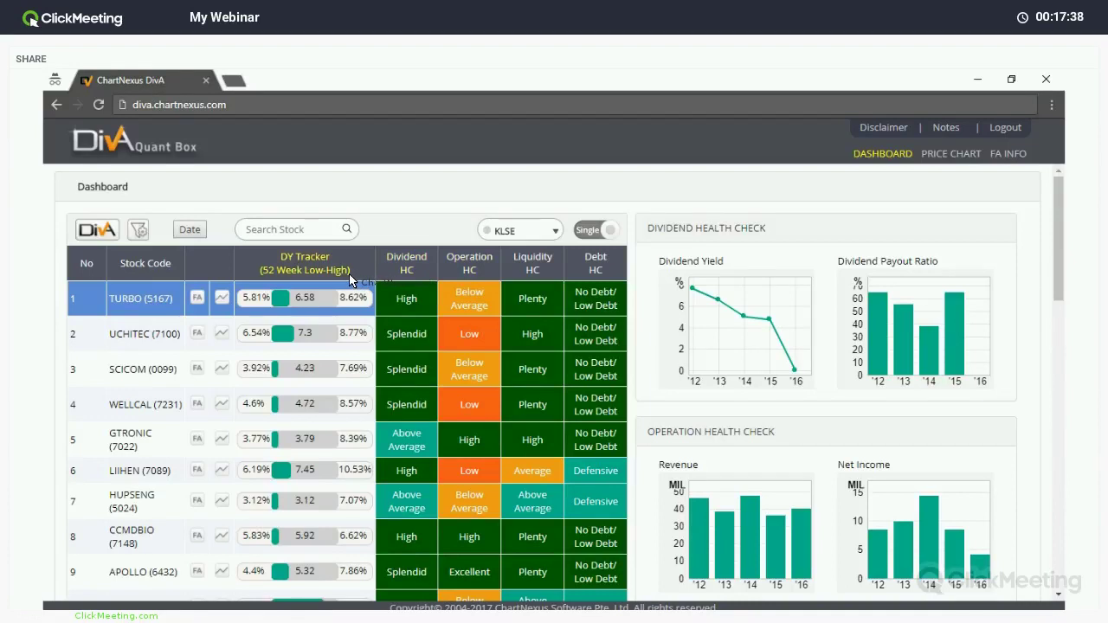
- Sort the stock list by Dividend HC and by Operation HC, looking through the ratings in the sorted list
click(419, 267)
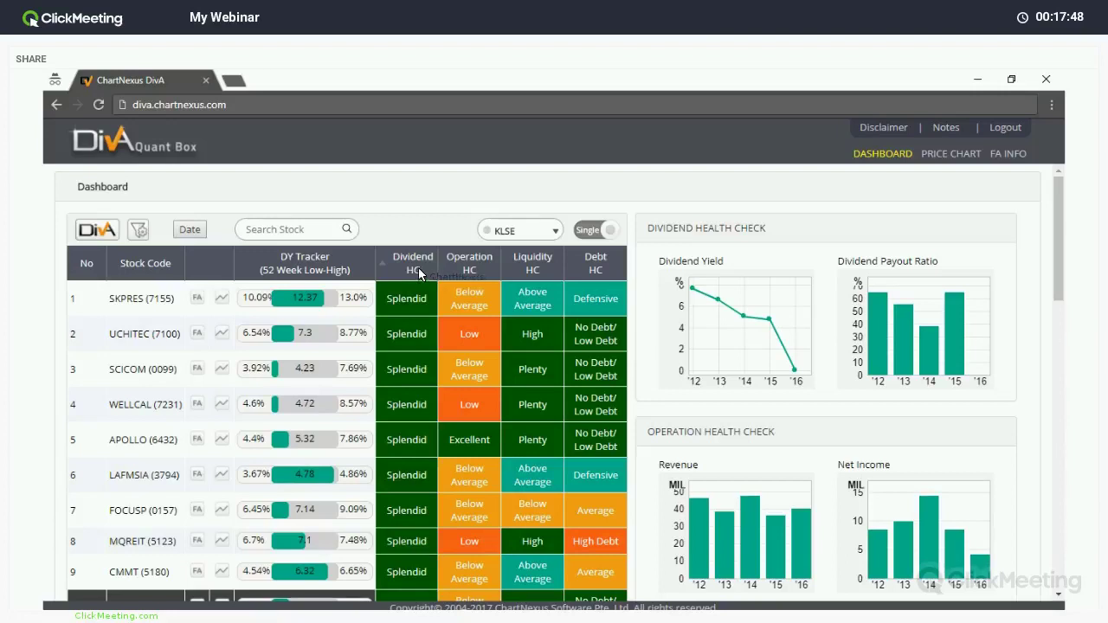
click(463, 264)
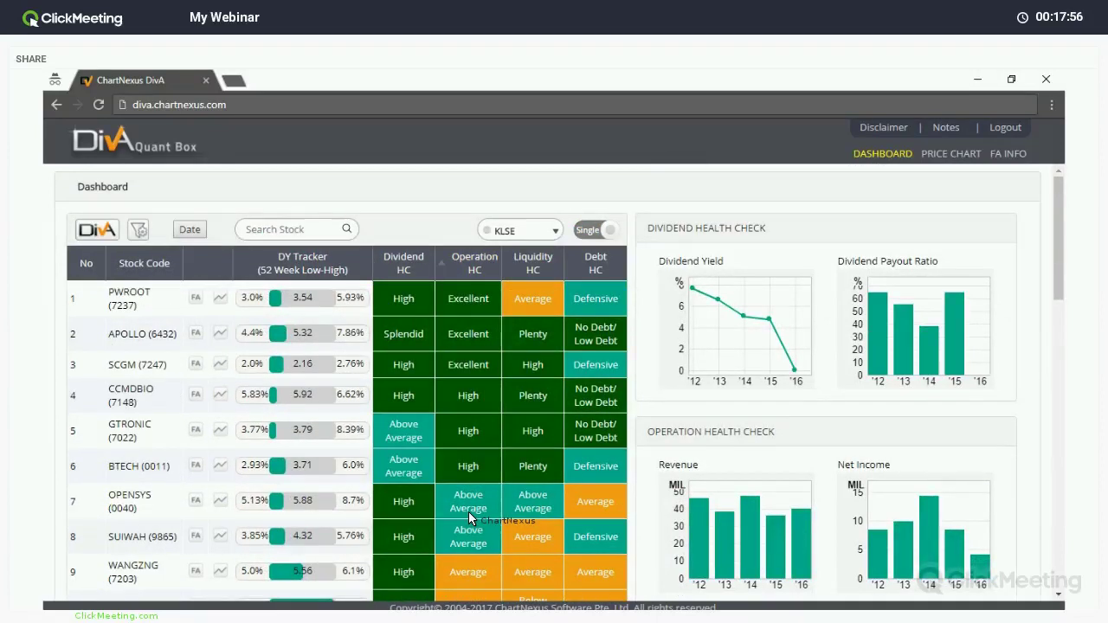
scroll(468, 512, down, 2)
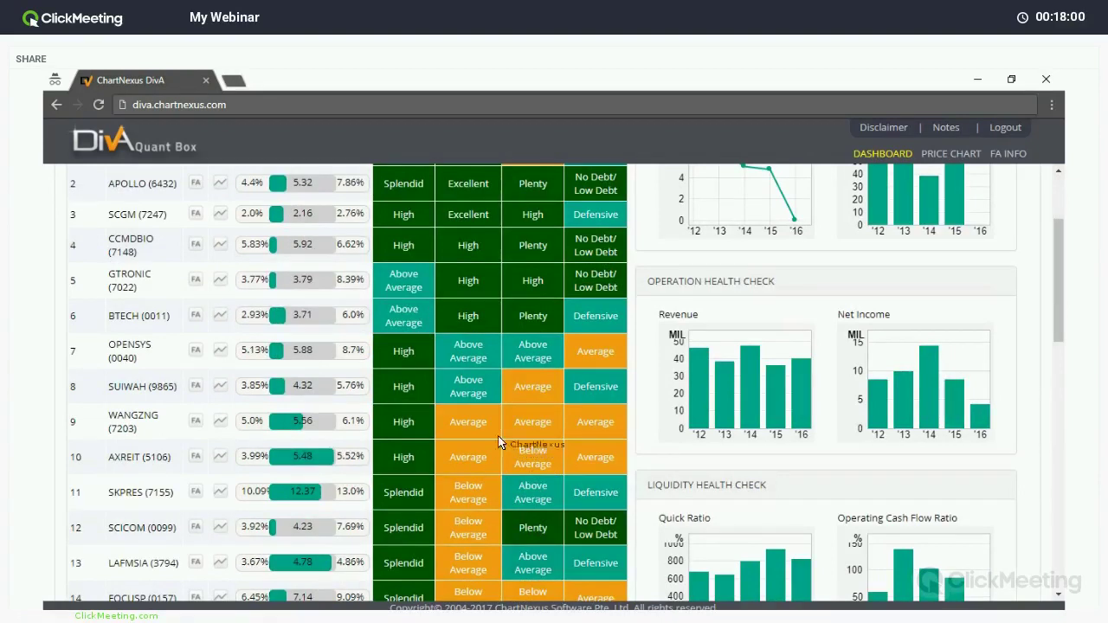
scroll(538, 264, up, 2)
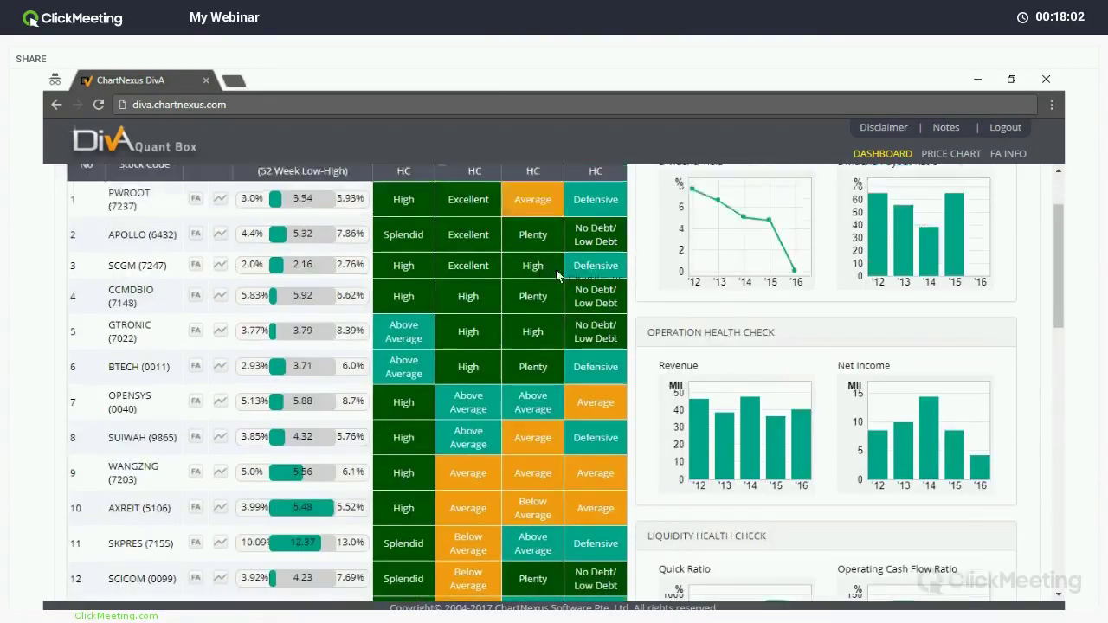
- Sort the stock list by Liquidity HC and by Debt HC, and look through it down to the High Debt stocks
click(539, 264)
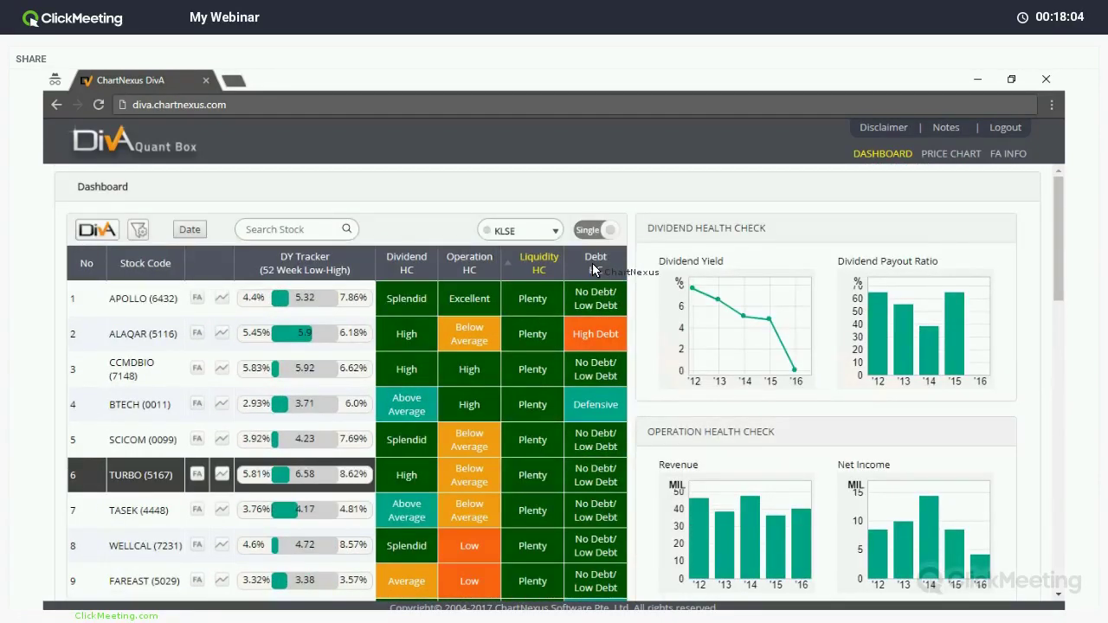
click(594, 263)
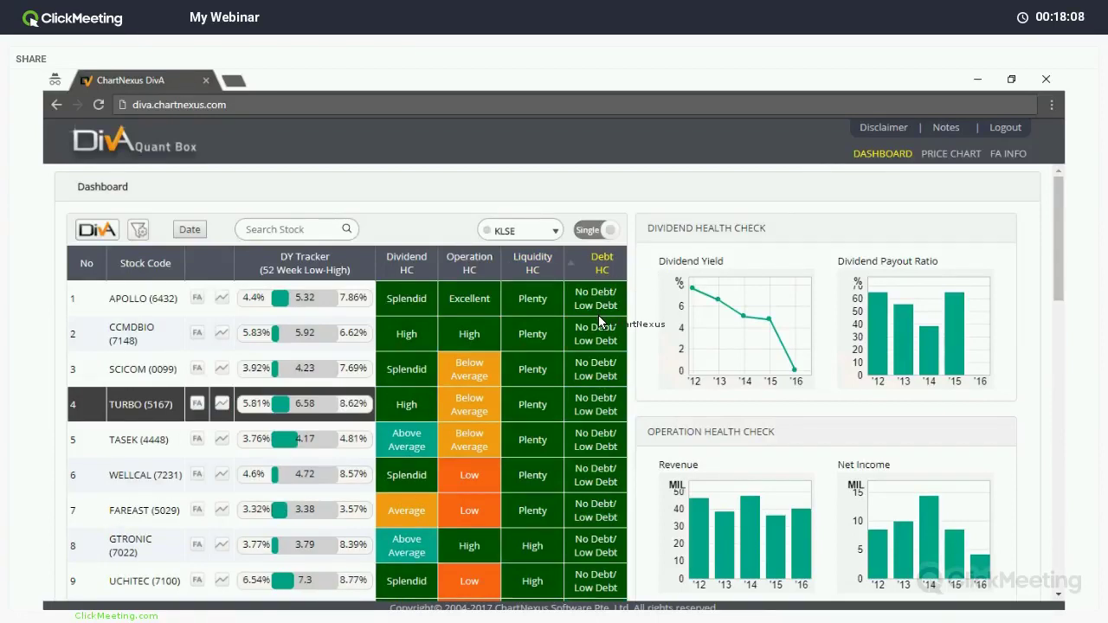
scroll(599, 320, down, 5)
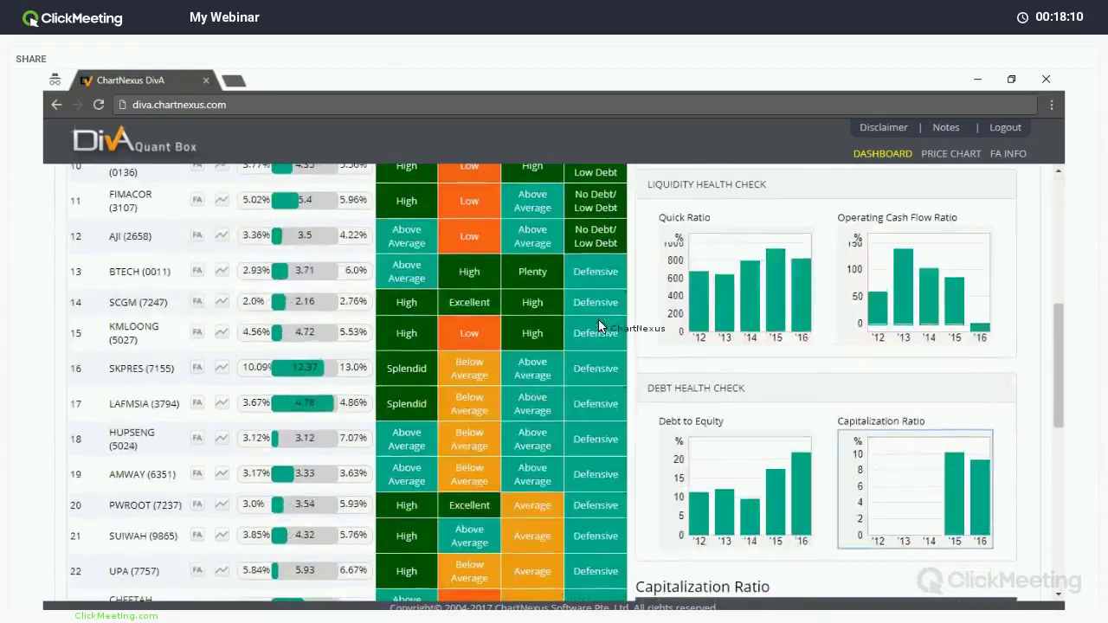
scroll(599, 326, down, 5)
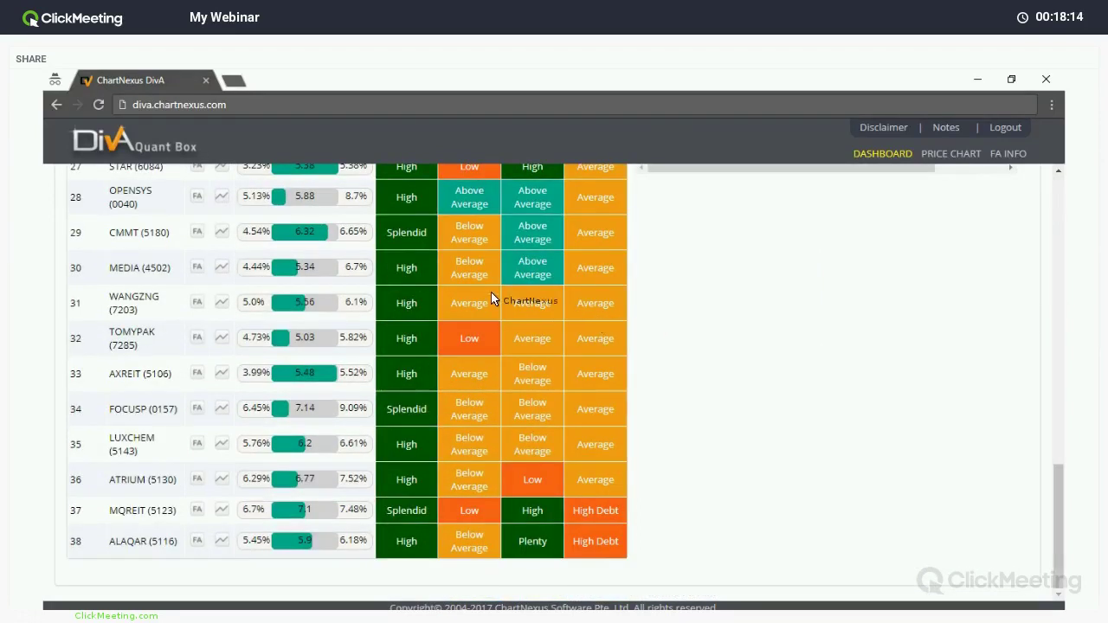
scroll(309, 269, up, 5)
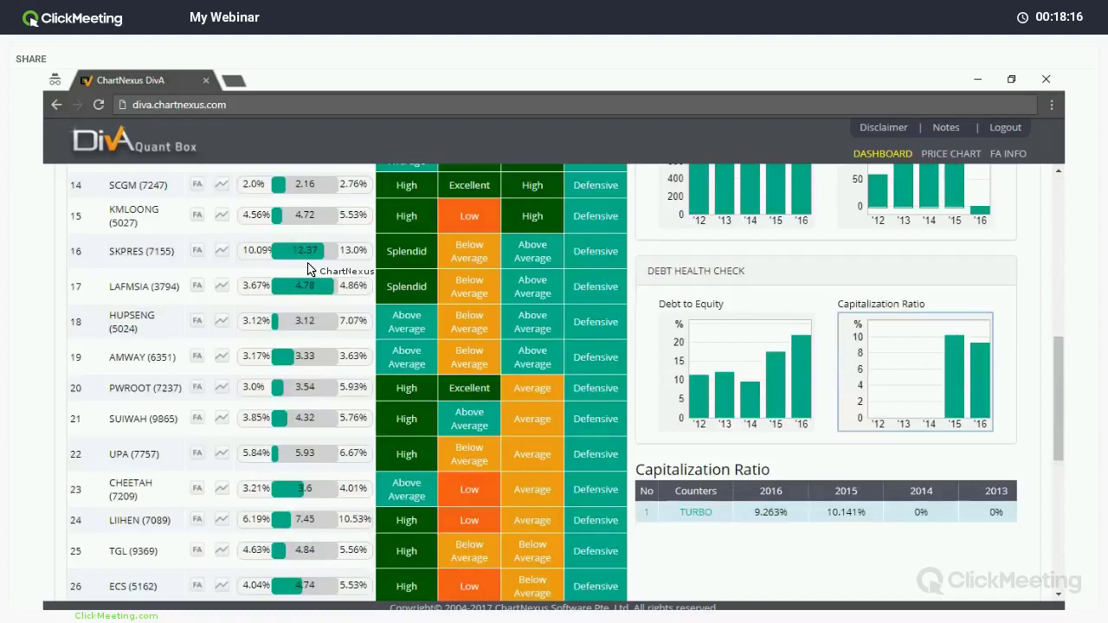
scroll(309, 269, up, 5)
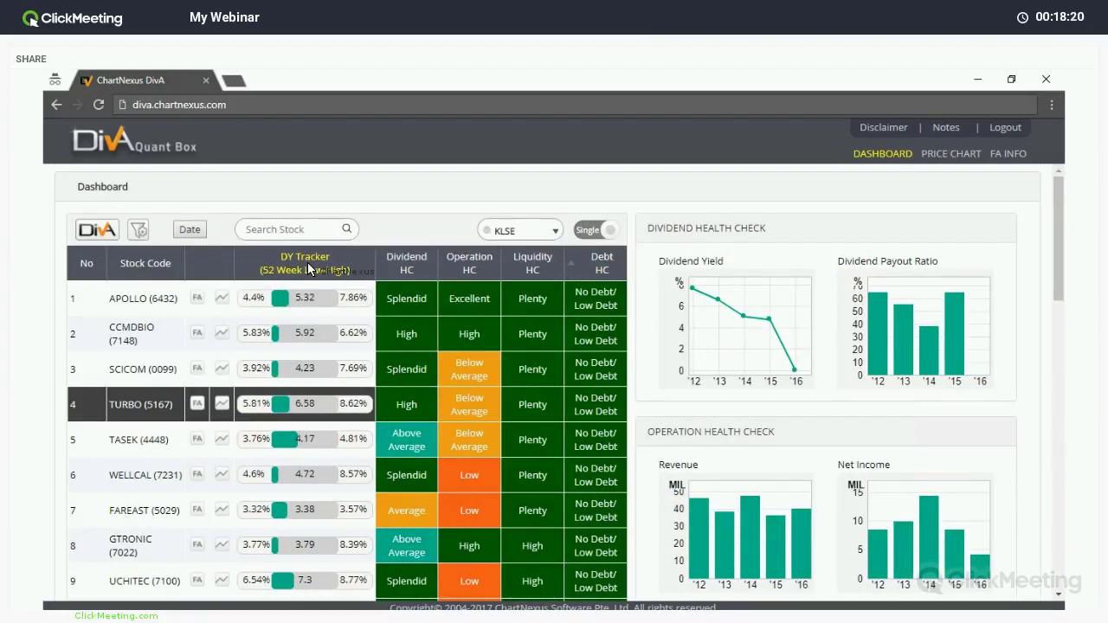
- Sort the stock list by DY Tracker in ascending order and look through the lowest-yielding stocks
click(308, 262)
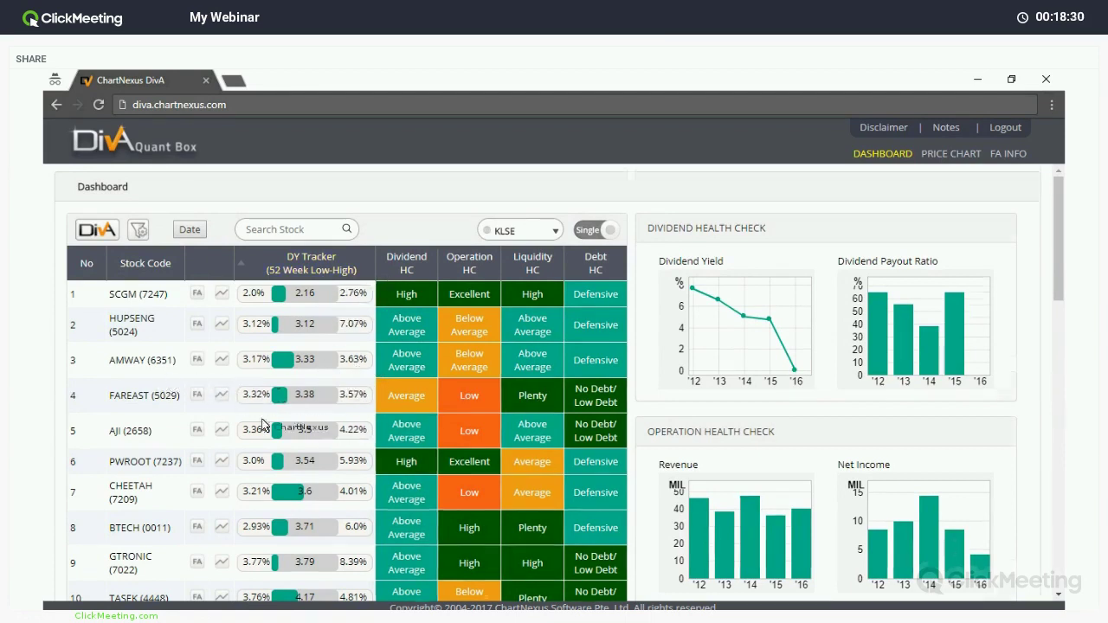
scroll(294, 407, down, 1)
scroll(323, 385, down, 2)
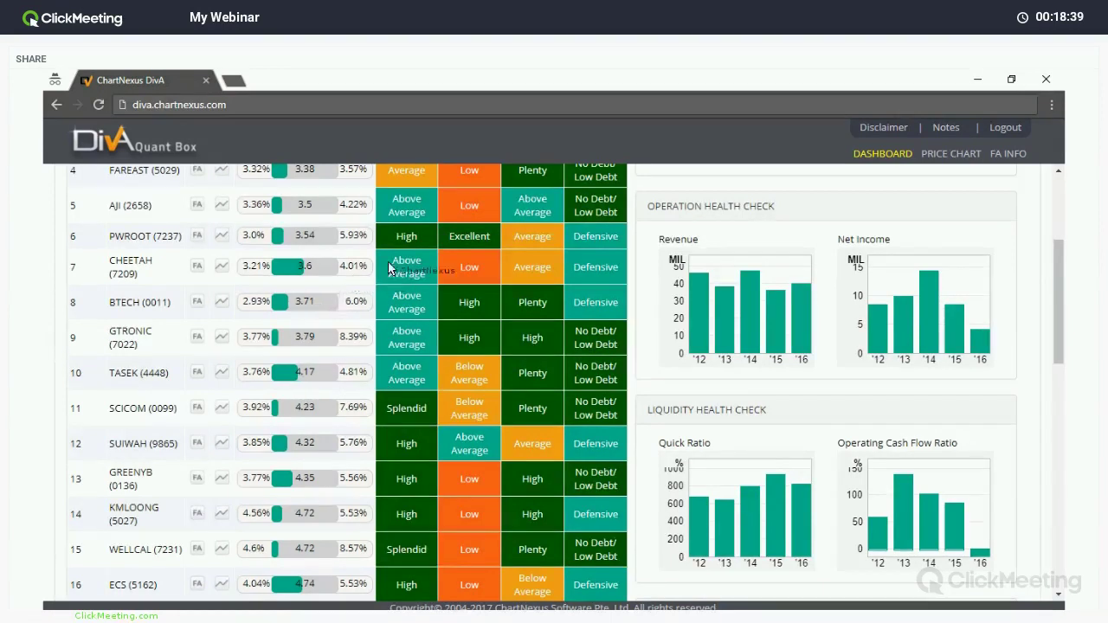
scroll(389, 269, up, 3)
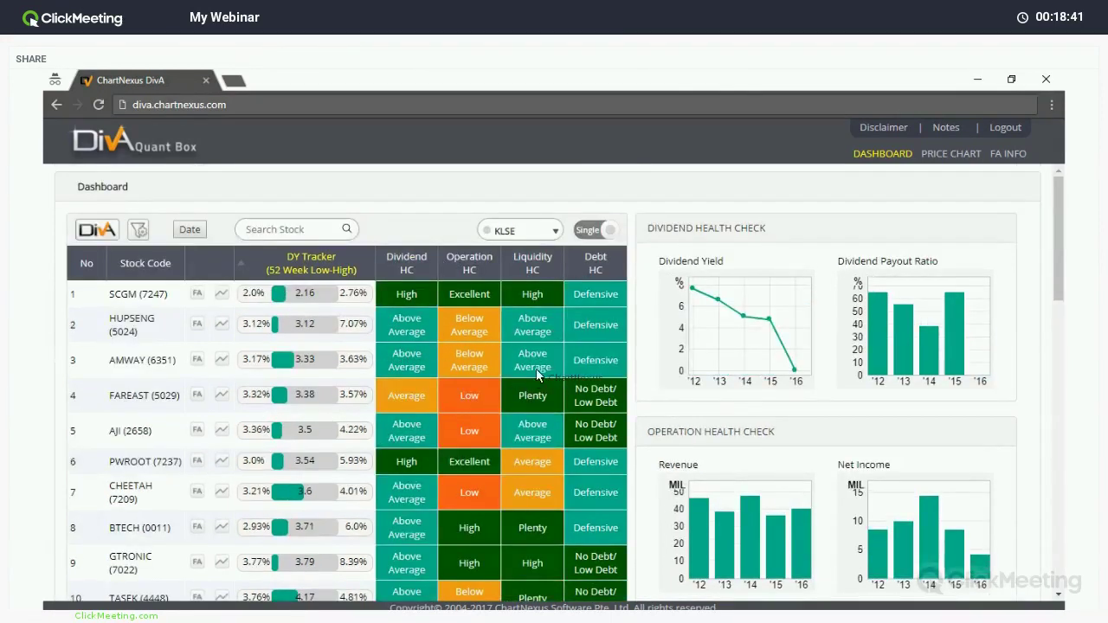
- Turn on VS comparison for SCGM, HUPSENG and AMWAY and examine their Debt Health Check charts and Capitalization Ratio table
click(584, 232)
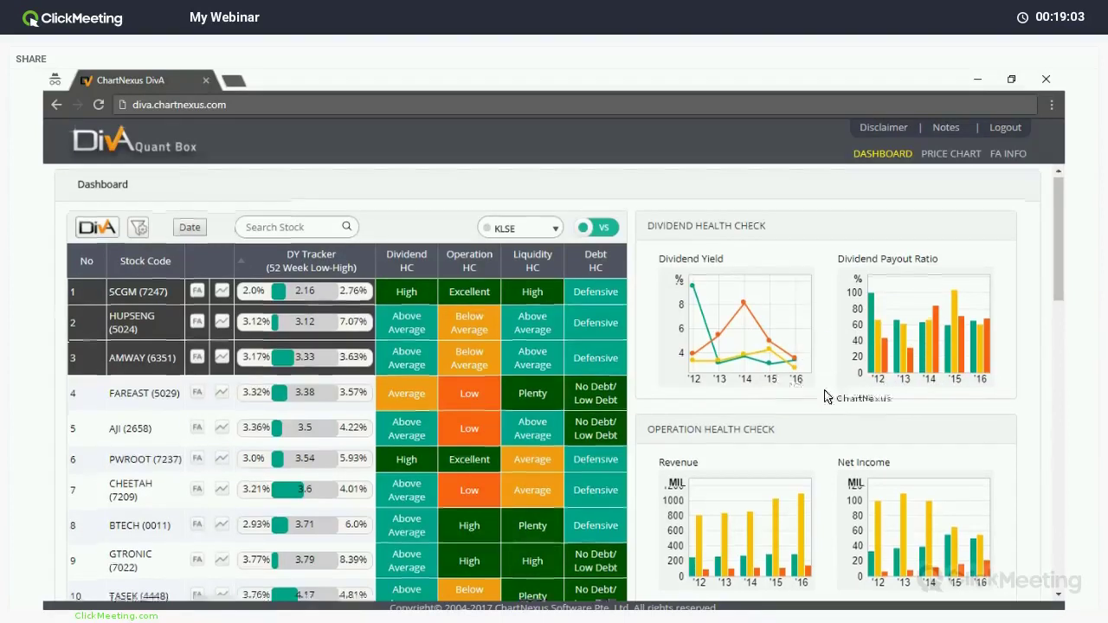
scroll(866, 412, down, 3)
scroll(871, 416, down, 3)
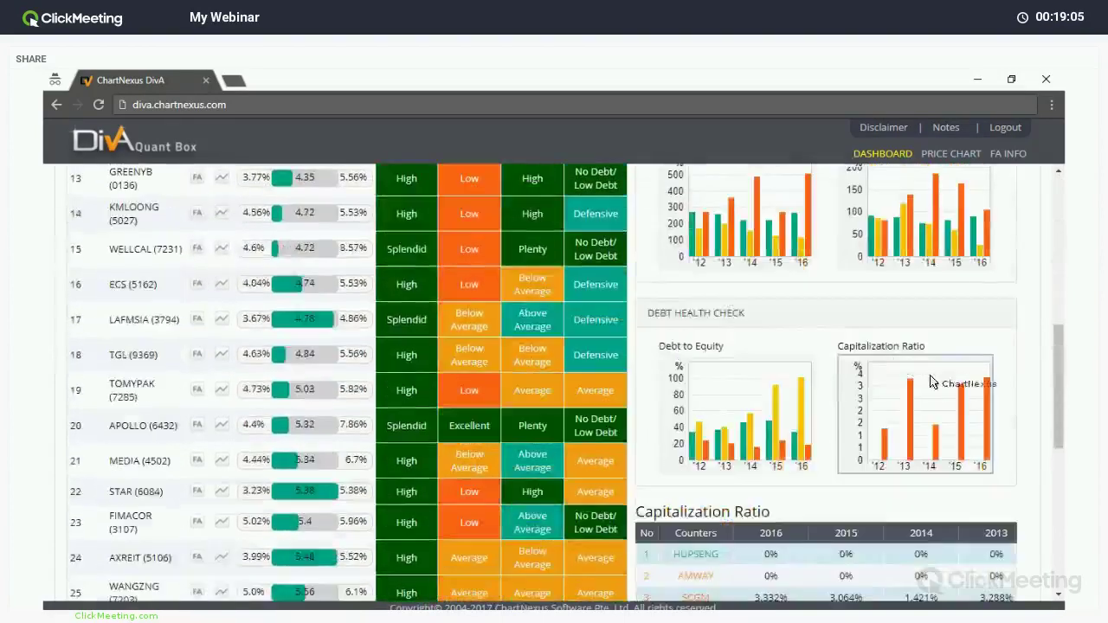
scroll(942, 394, down, 1)
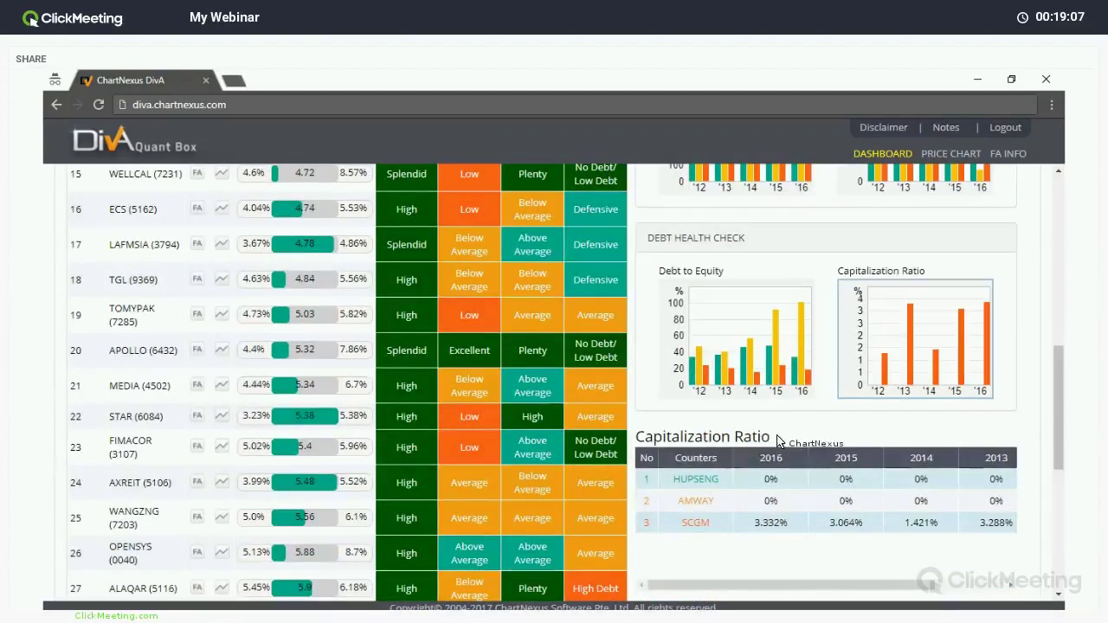
scroll(866, 436, up, 1)
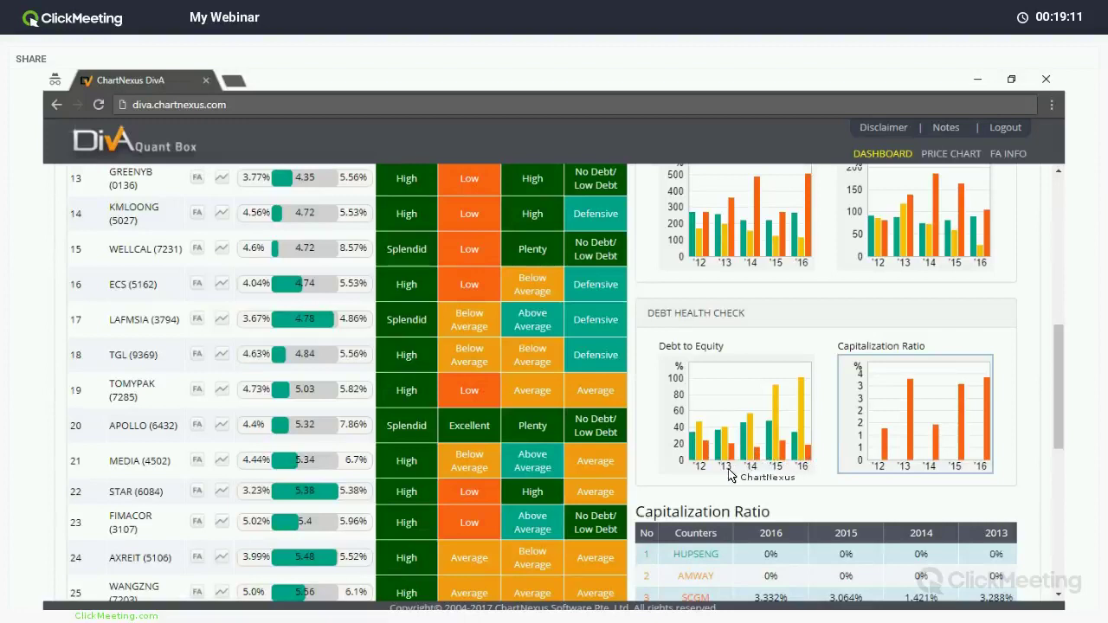
- Show the Total Revenue figures of the three compared stocks, followed by their Capitalization Ratio figures
scroll(776, 444, up, 6)
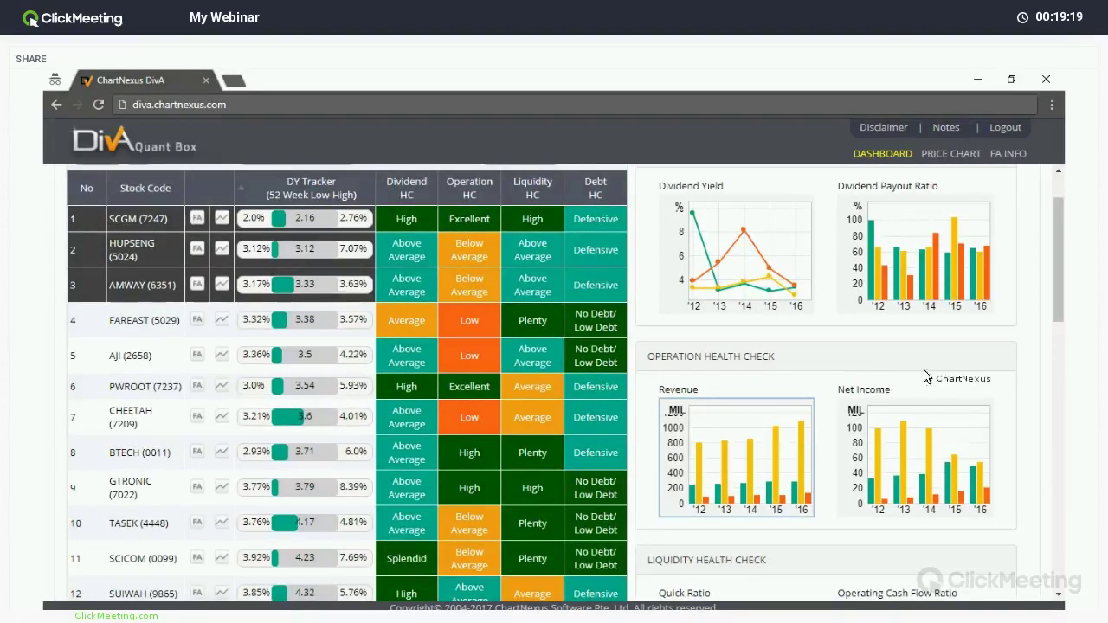
scroll(924, 376, down, 4)
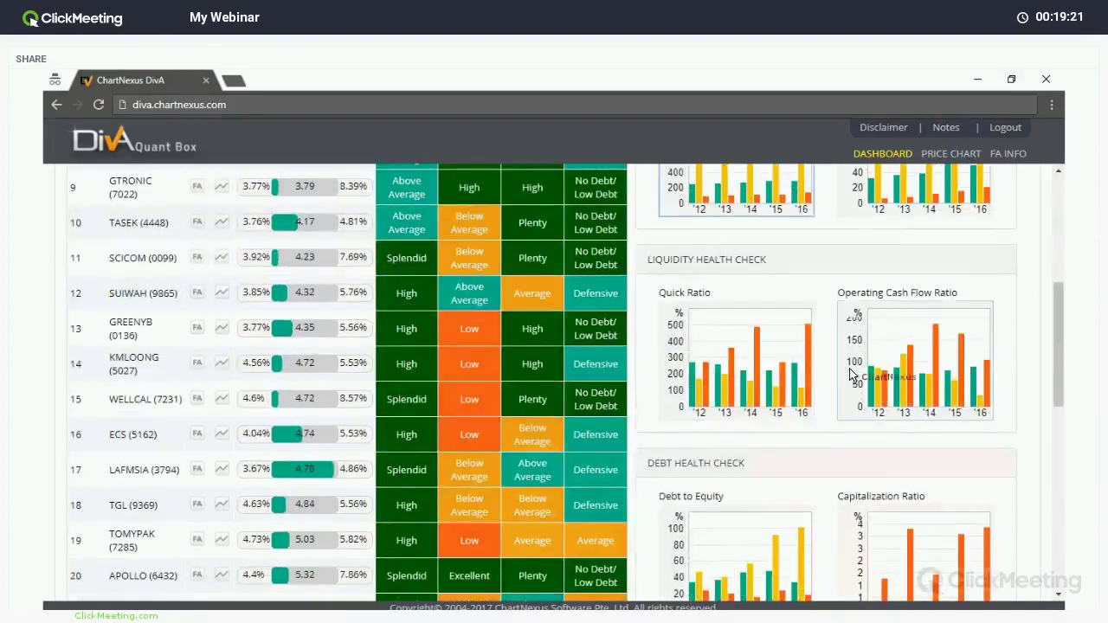
scroll(928, 364, down, 3)
scroll(927, 357, down, 1)
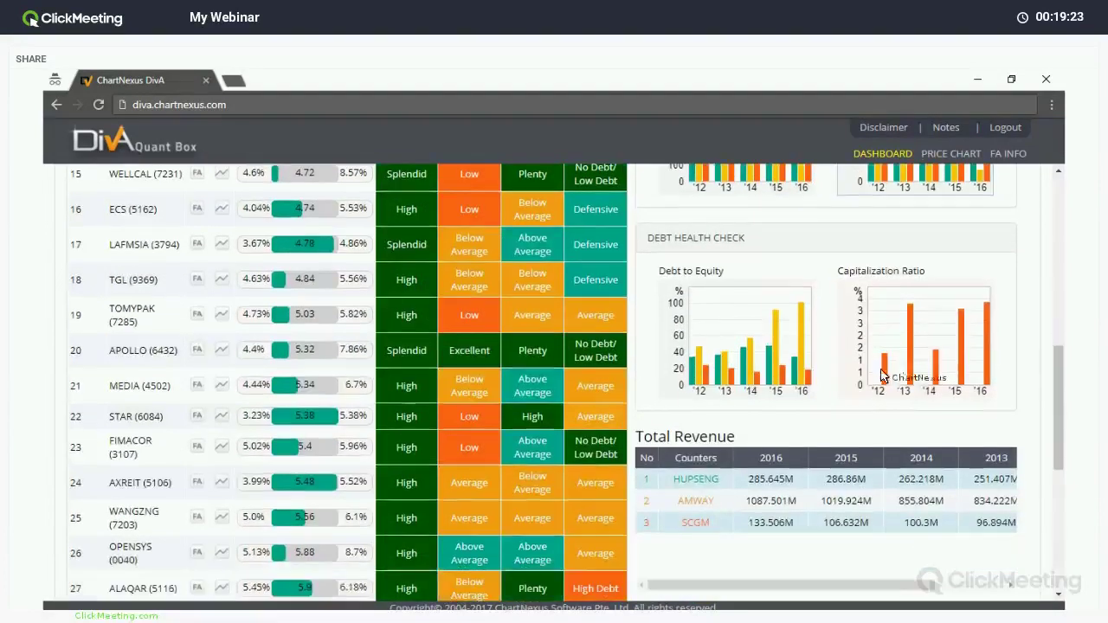
click(903, 377)
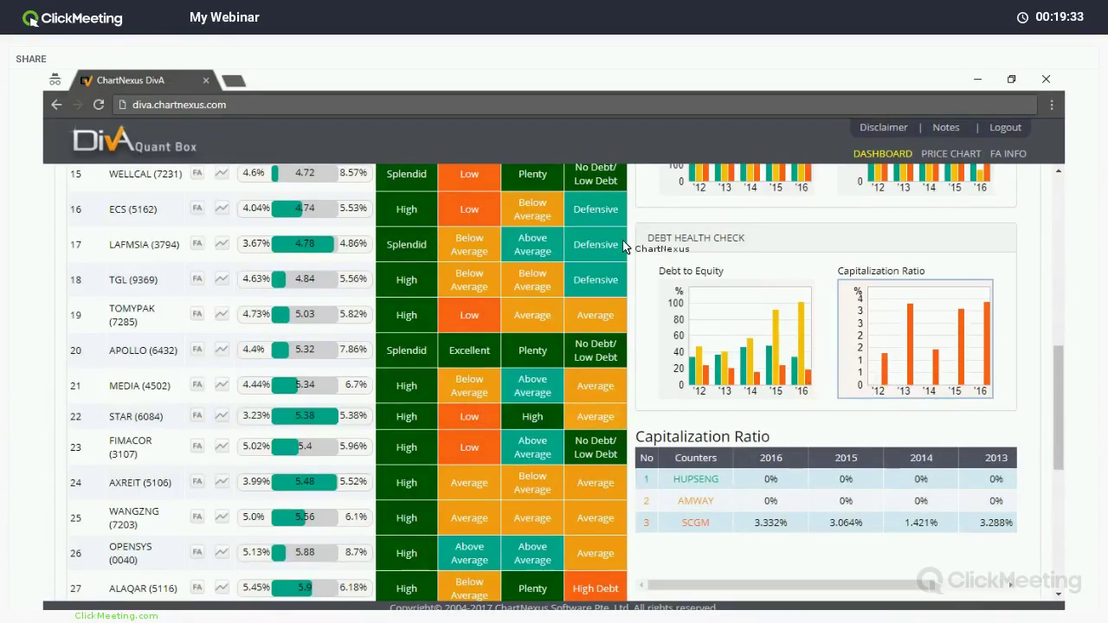
- Switch the dashboard from VS comparison back to Single mode
scroll(611, 234, up, 10)
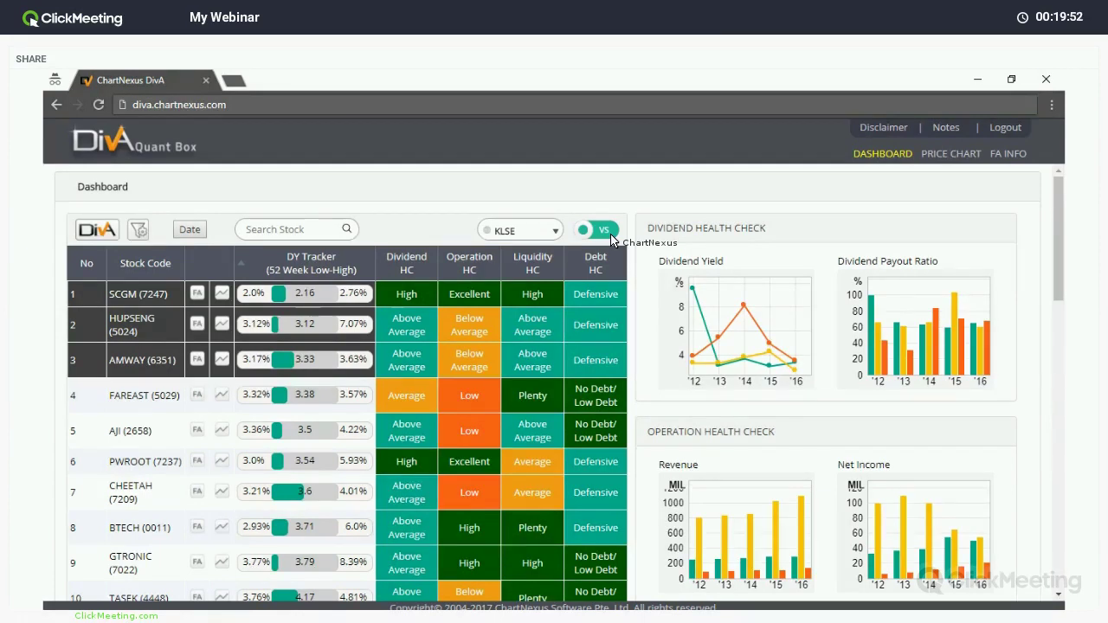
click(604, 231)
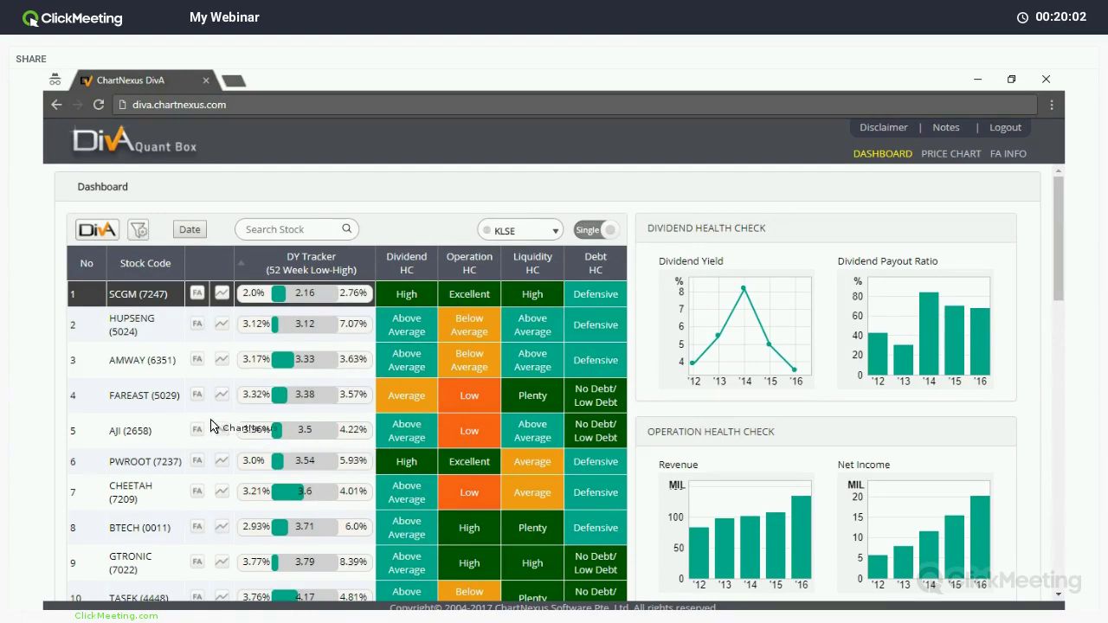
- Open the stock screening criteria and reset all their unit and year values
click(138, 228)
click(138, 230)
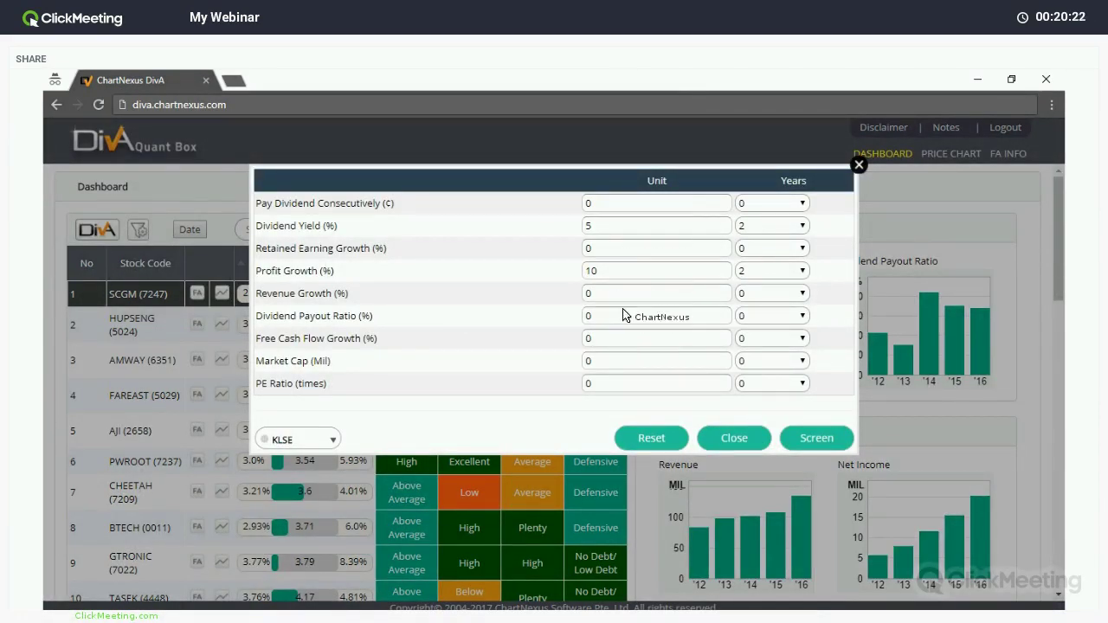
click(651, 438)
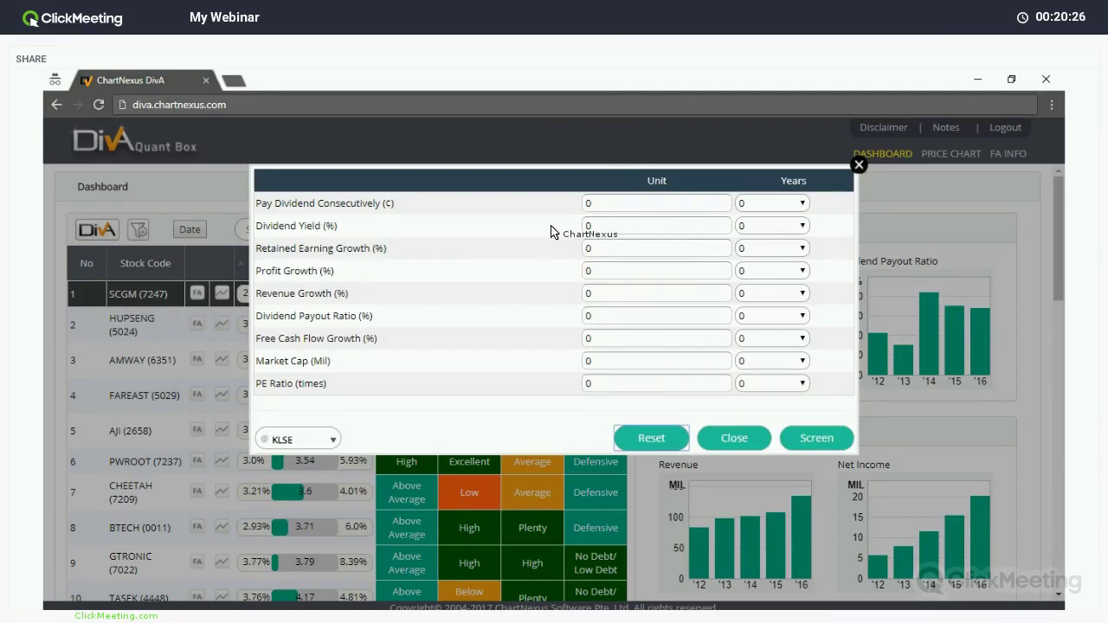
- Set the Dividend Yield criterion to 4% over 3 years
double_click(590, 228)
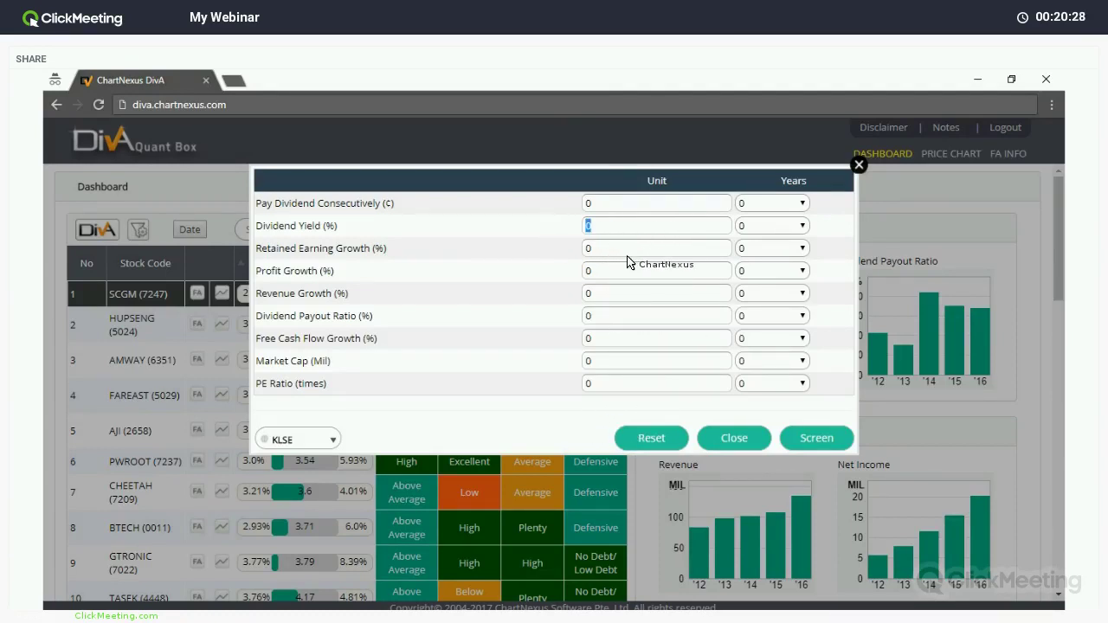
text(4)
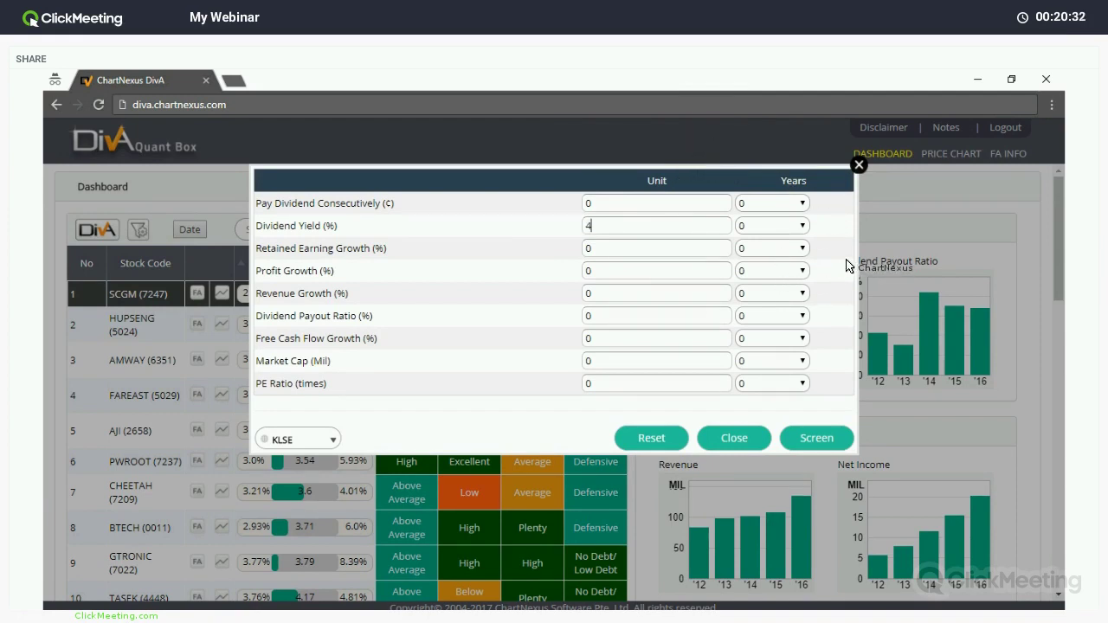
key(Tab)
key(alt+Down)
key(Down)
key(Return)
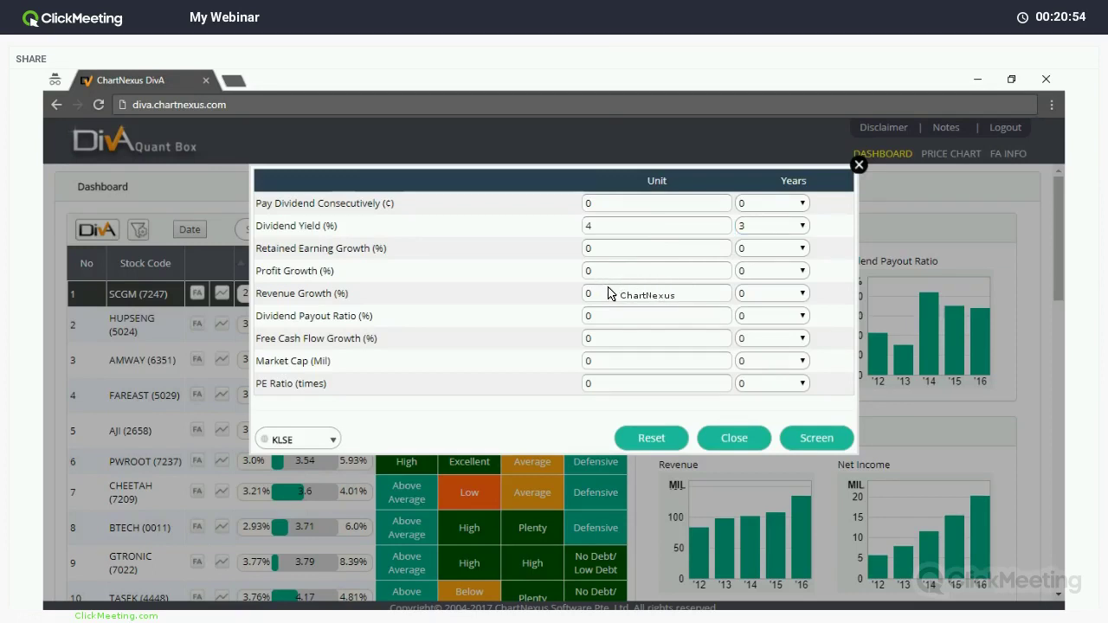
- Set the Revenue Growth criterion to 10% over 2 years
text(10)
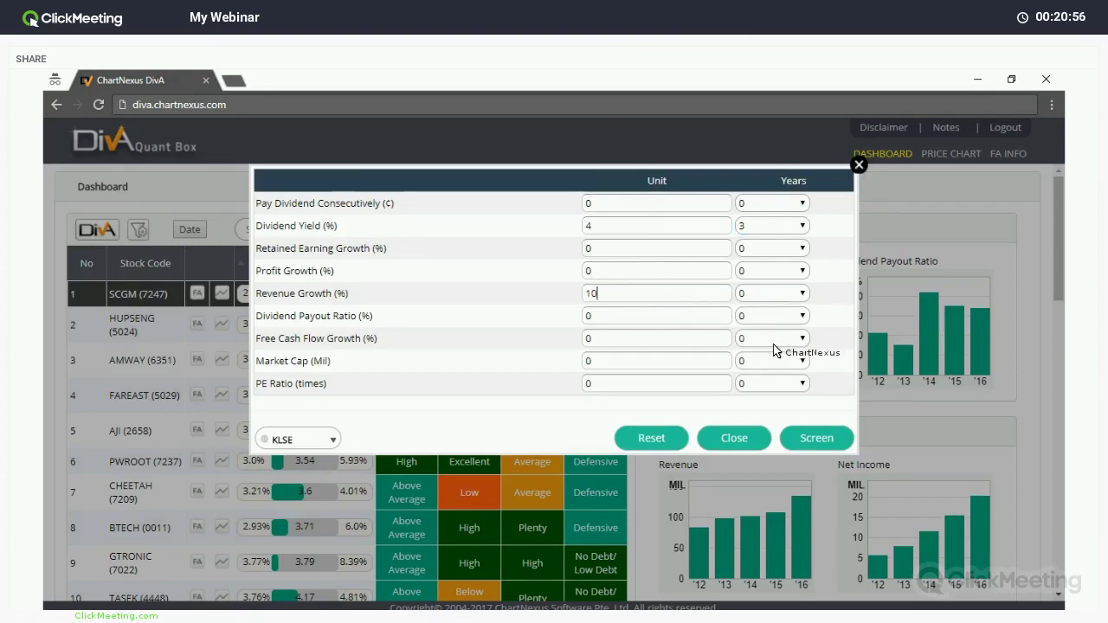
click(801, 294)
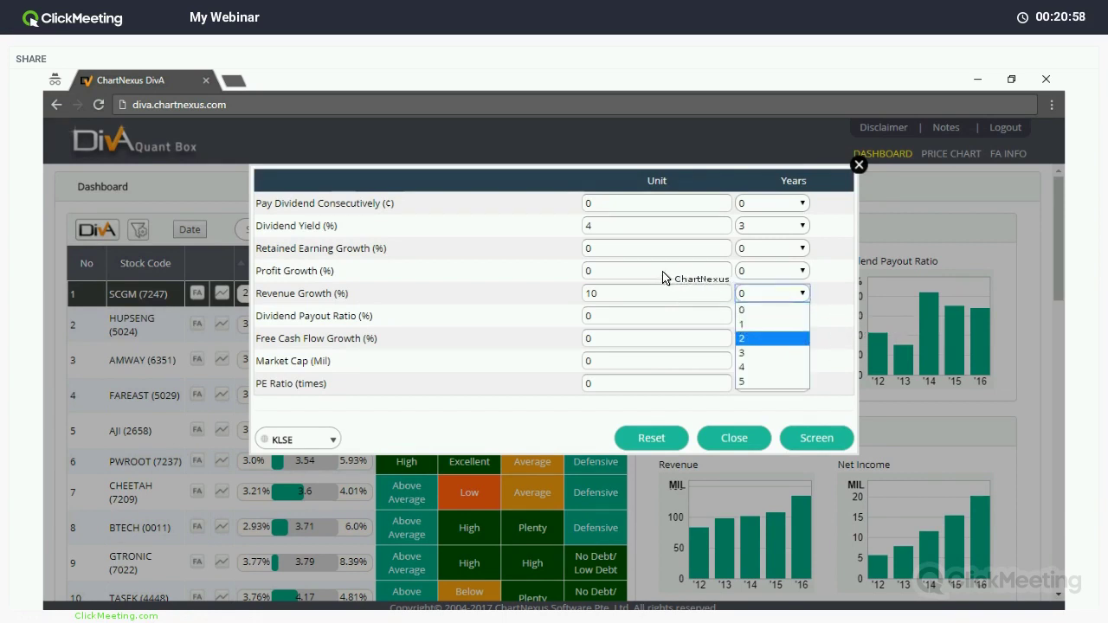
key(Return)
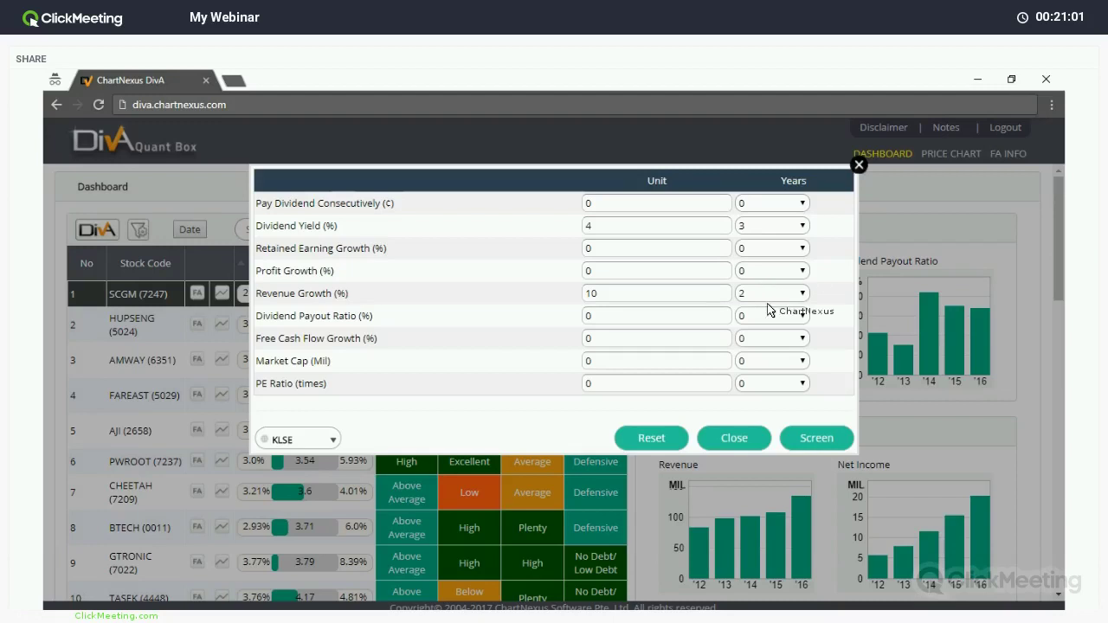
- Set the Profit Growth criterion to 10% over 2 years
key(shift+Tab)
key(shift+Tab)
key(shift+Tab)
text(10)
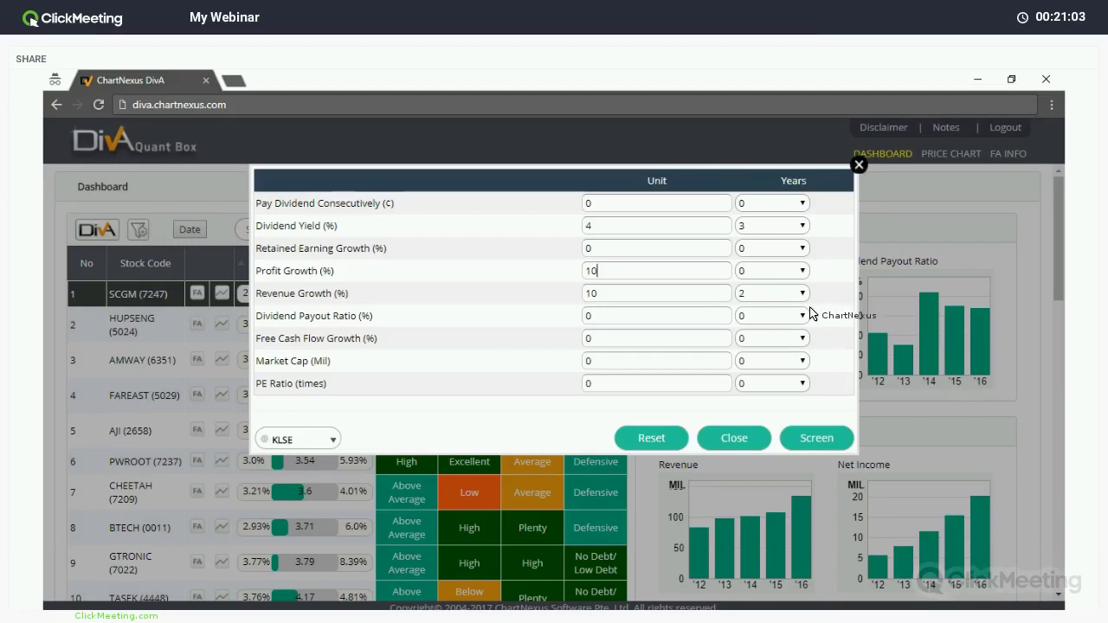
key(Tab)
key(alt+Down)
key(Down)
key(Down)
key(Return)
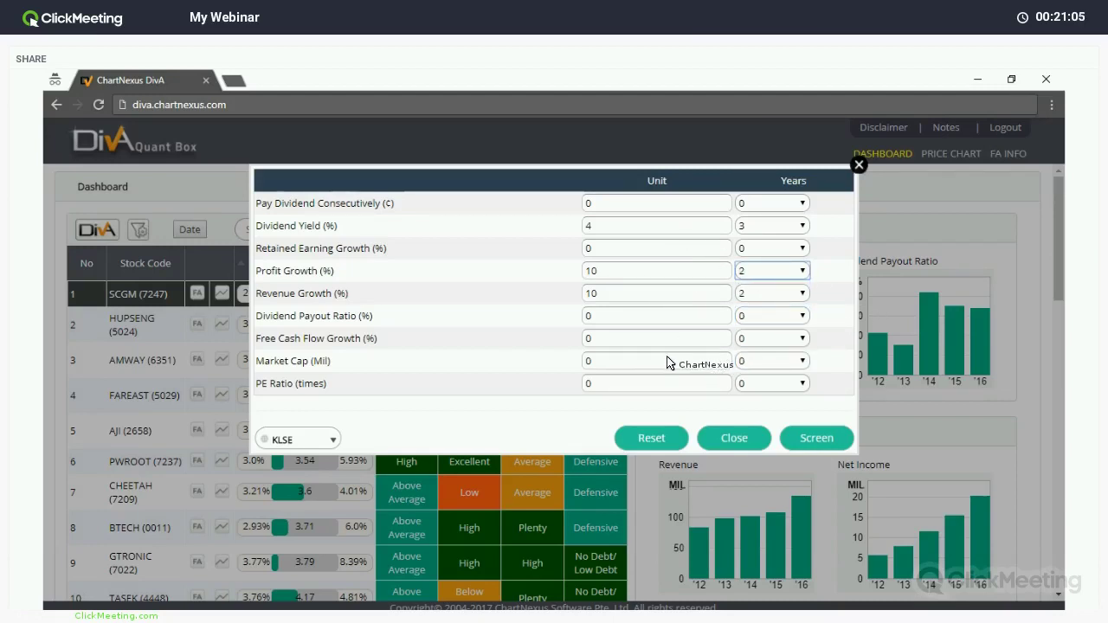
- Set the PE Ratio criterion to 10 times over 2 years
click(607, 364)
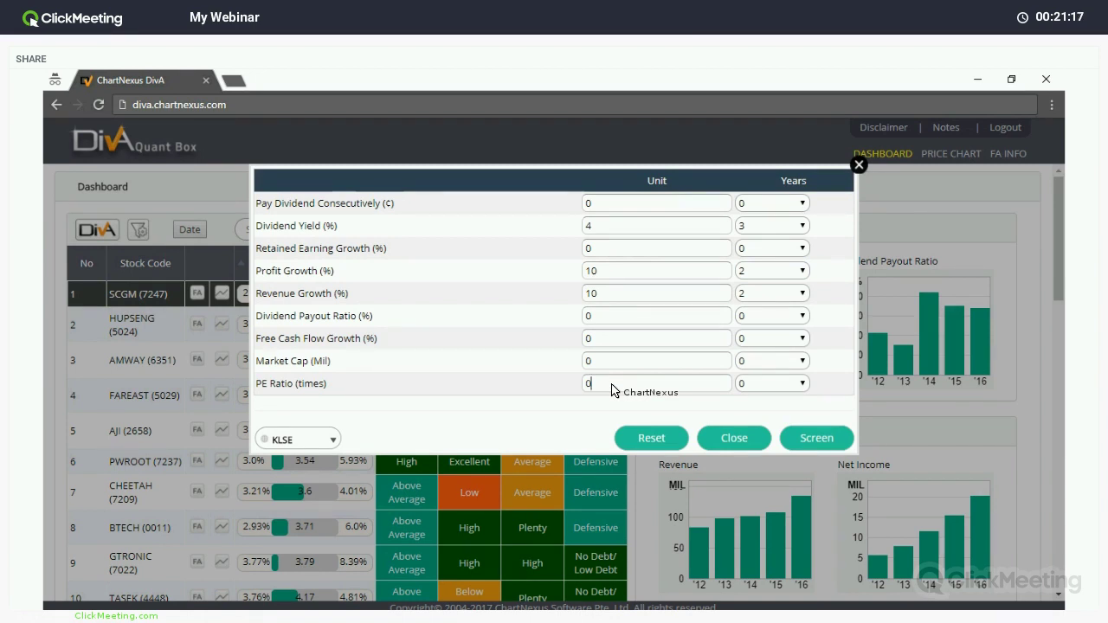
click(612, 388)
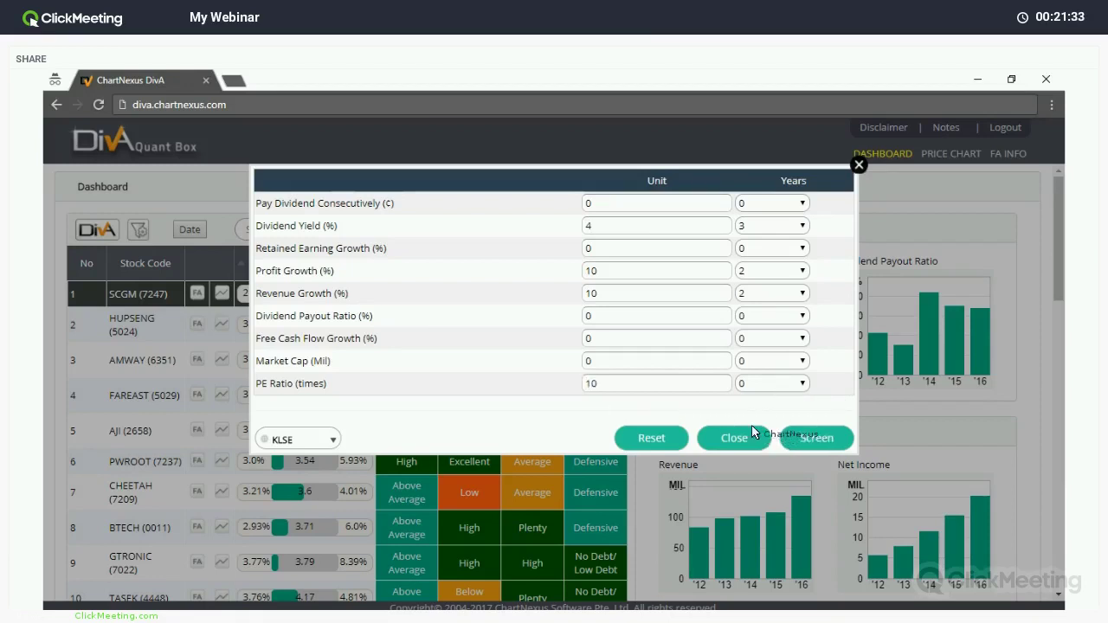
key(Tab)
key(alt+Down)
key(Down)
key(Down)
key(Return)
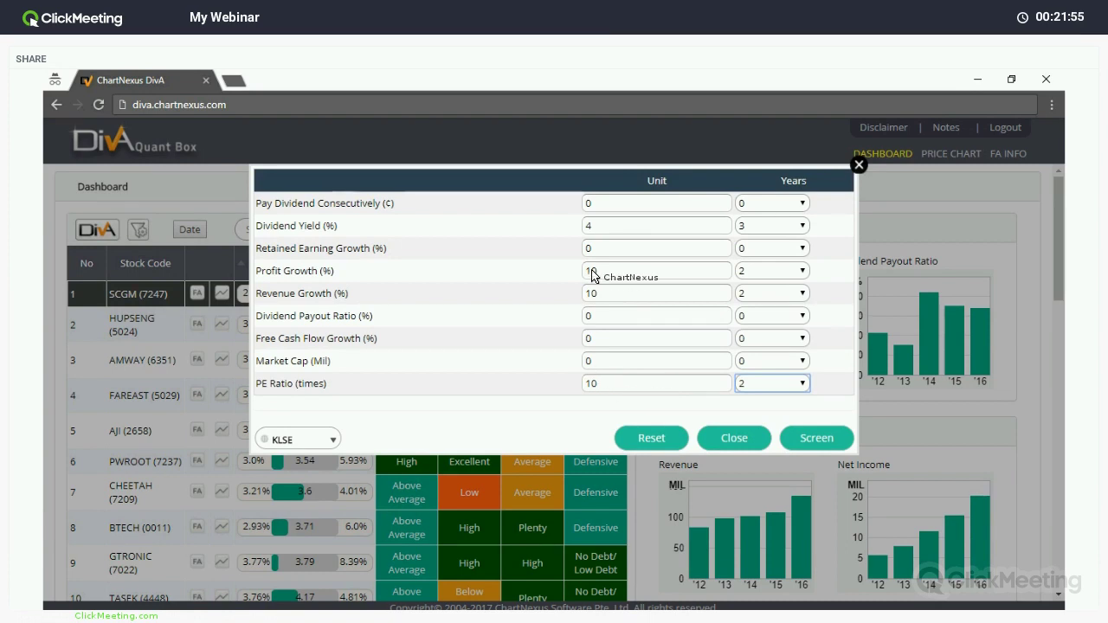
- Reset all screening criteria and set Dividend Yield to 3% over 2 years
click(668, 450)
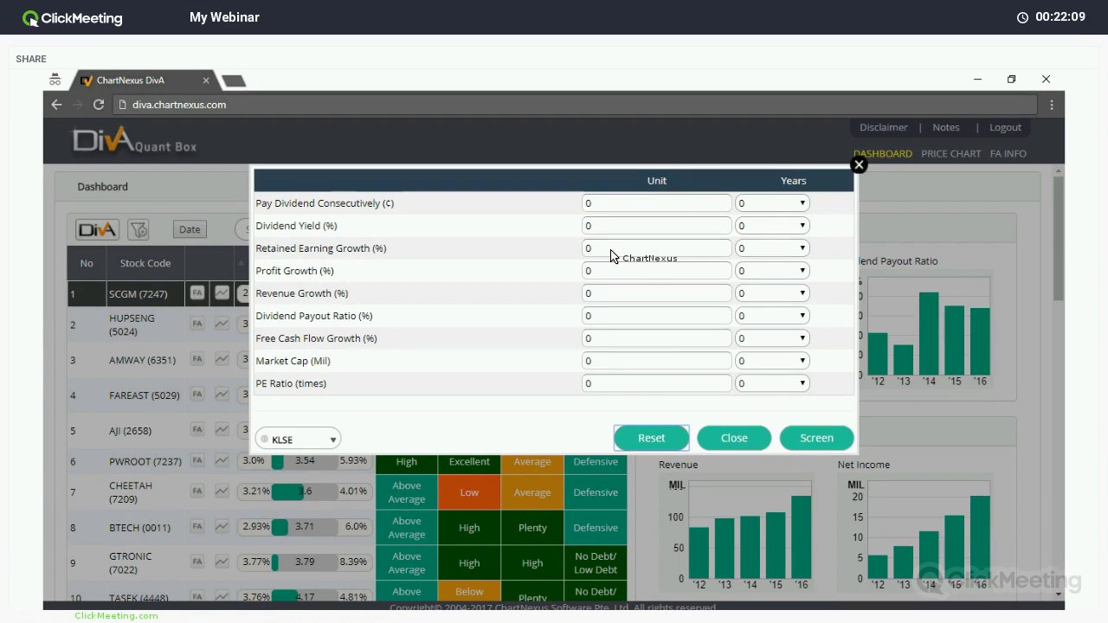
double_click(652, 227)
text(3)
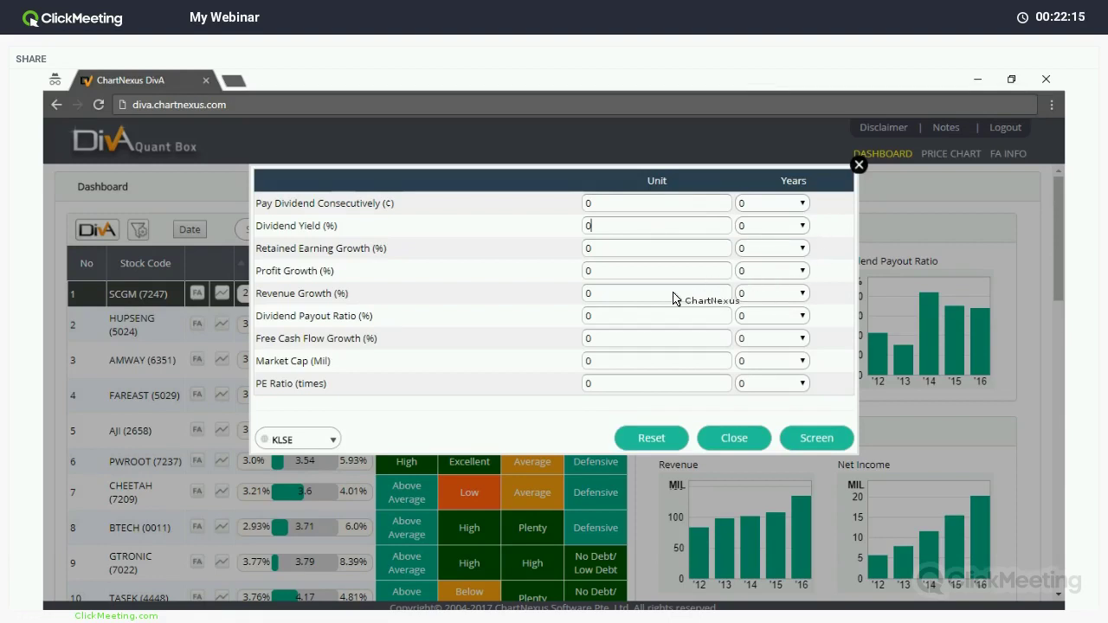
key(Tab)
key(alt+Down)
key(Down)
key(Down)
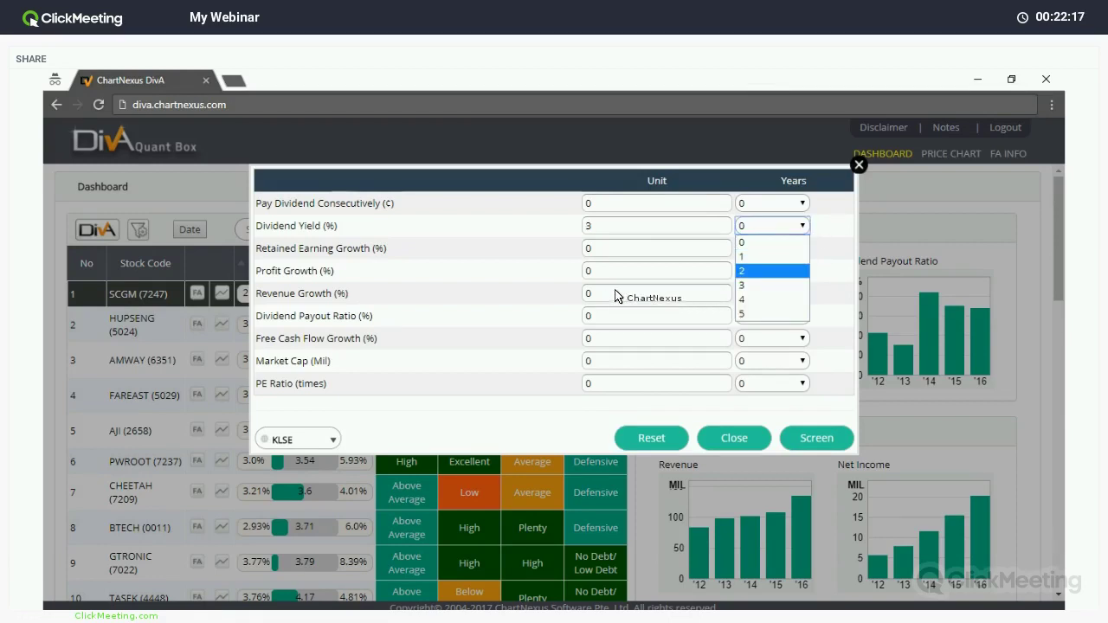
key(Return)
- Set the Profit Growth criterion to 10% over 2 years and run the KLSE screen
key(Tab)
key(Tab)
key(Tab)
key(Tab)
key(Tab)
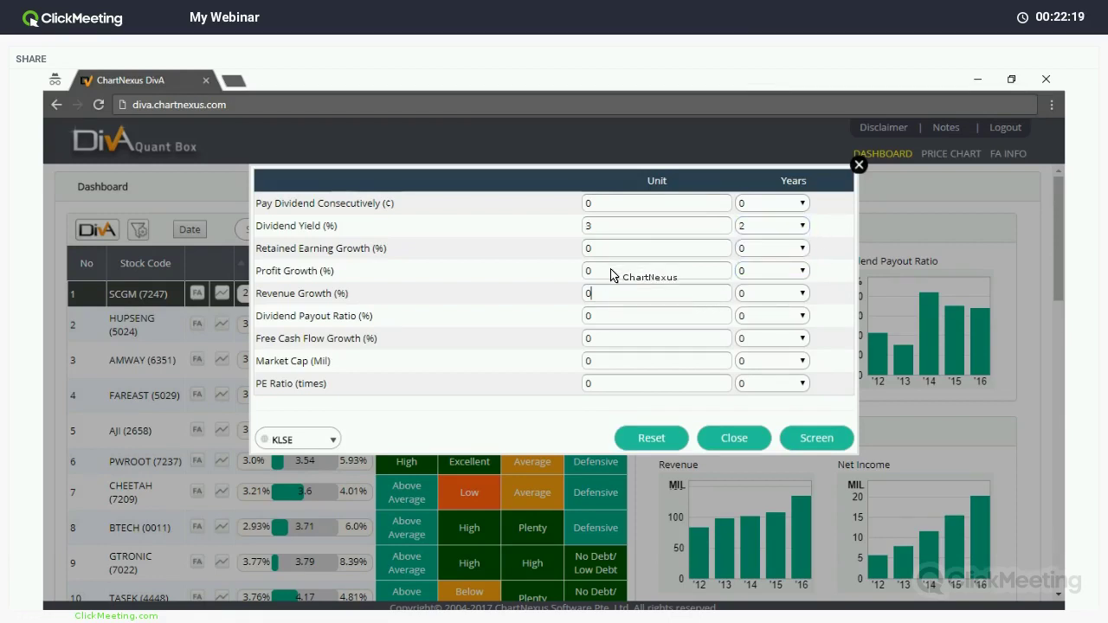
double_click(611, 269)
text(10)
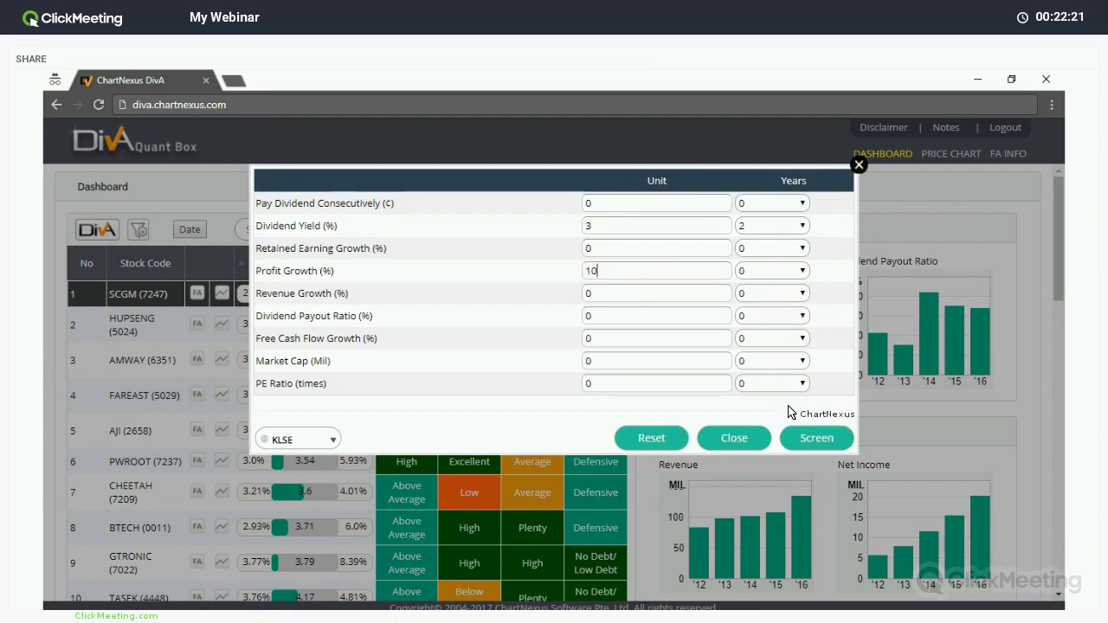
key(Tab)
key(alt+Down)
key(Down)
key(Down)
key(Return)
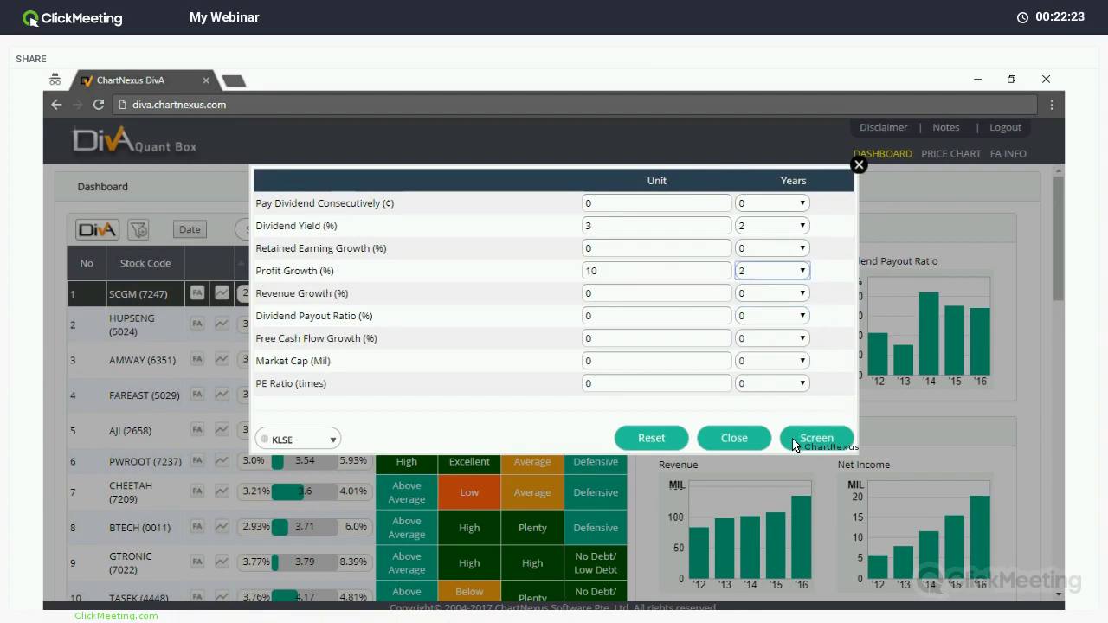
click(794, 442)
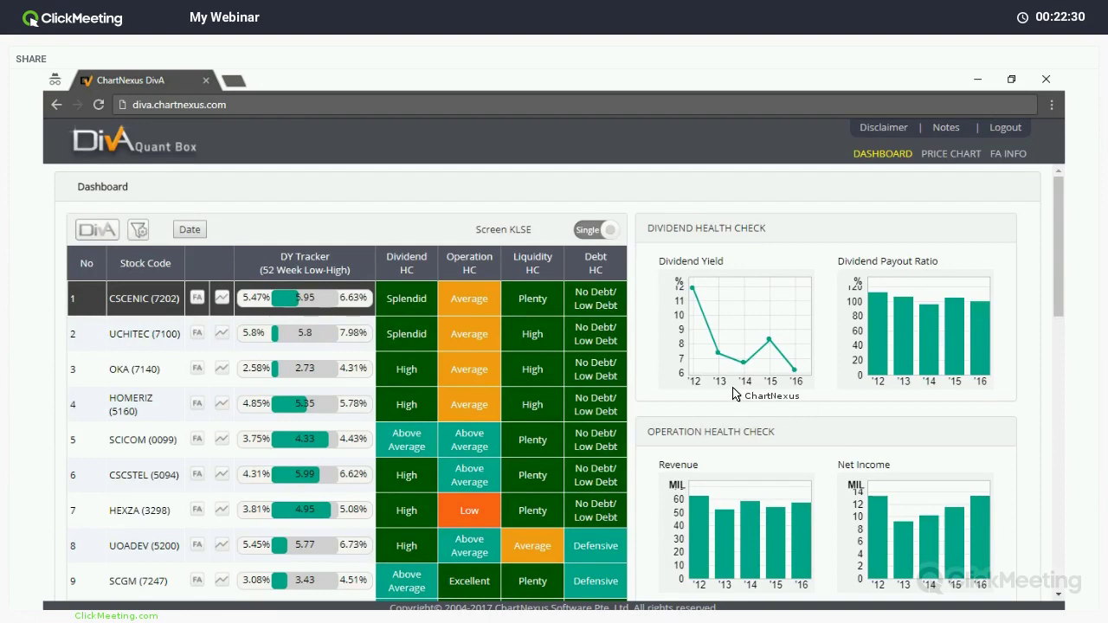
- Look through the screened KLSE stocks with their dividend yields and health checks
scroll(733, 394, down, 1)
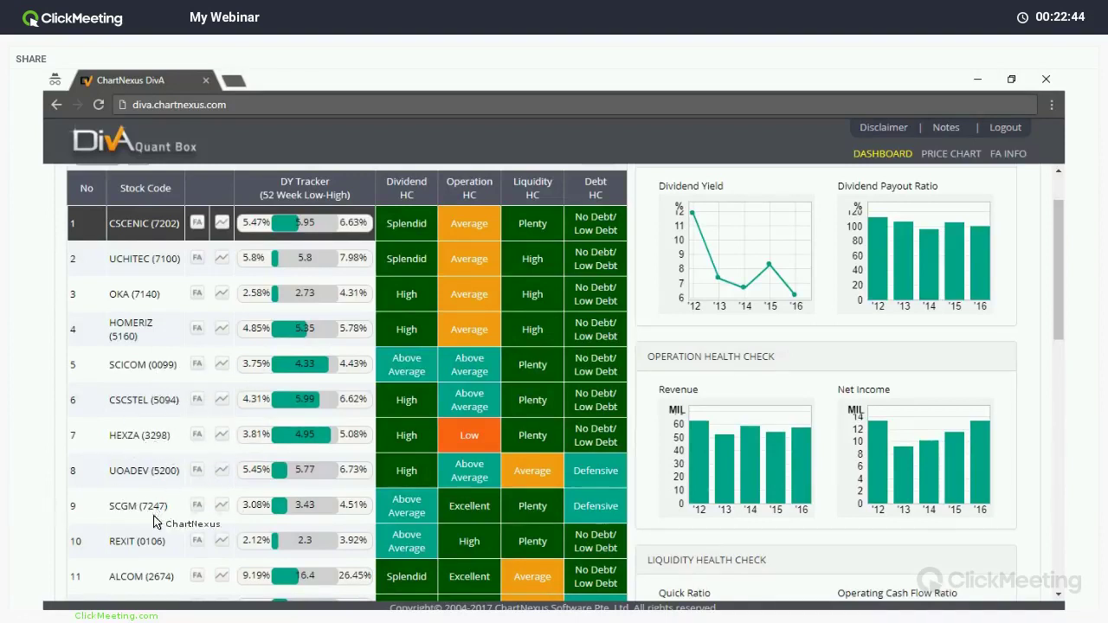
scroll(145, 535, down, 1)
scroll(142, 538, down, 1)
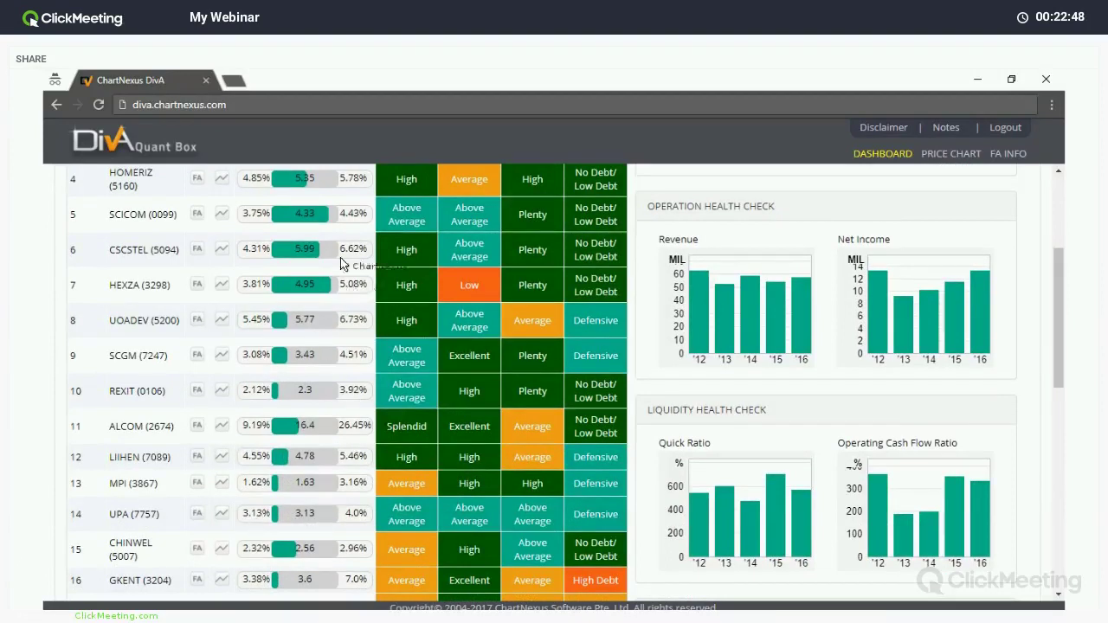
scroll(355, 259, down, 4)
scroll(390, 293, up, 6)
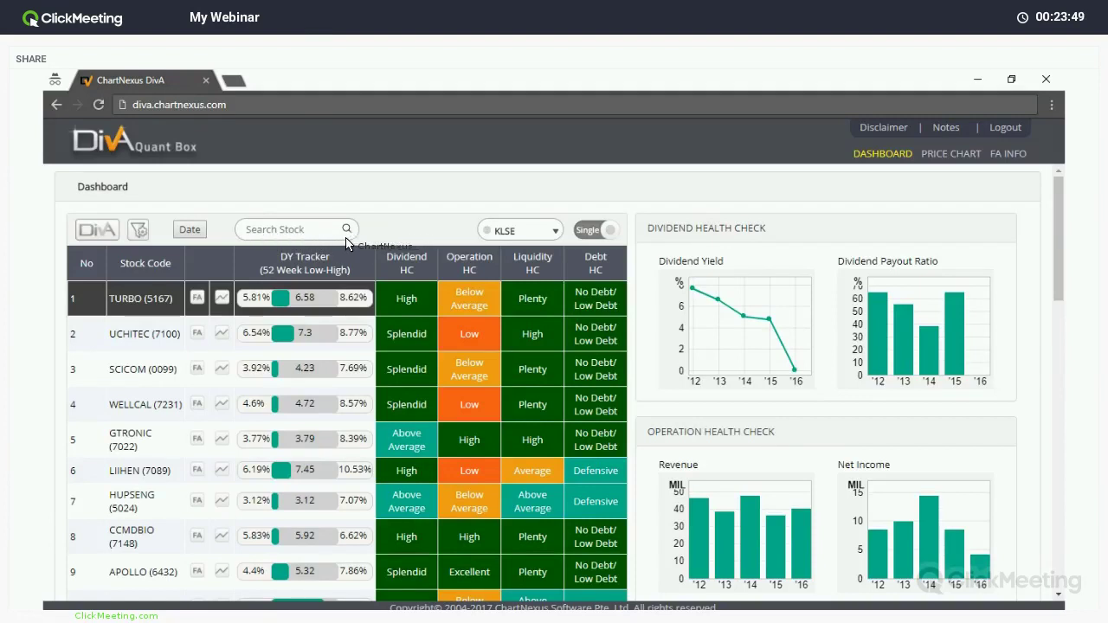
- Search the KLSE stocks for hexz and clear the search
click(312, 233)
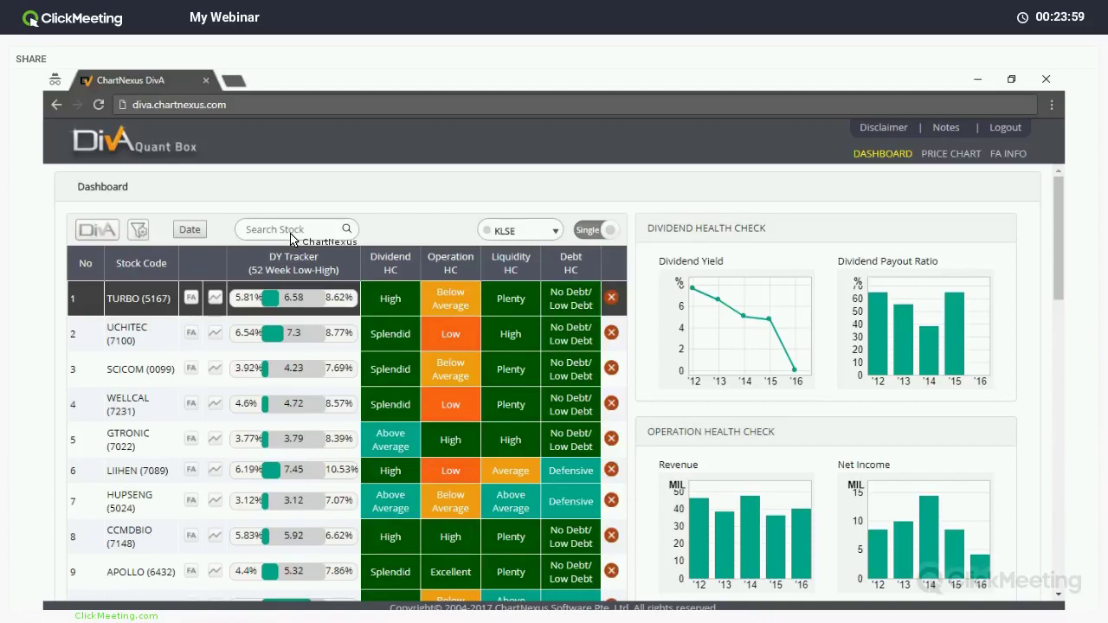
text(hexz)
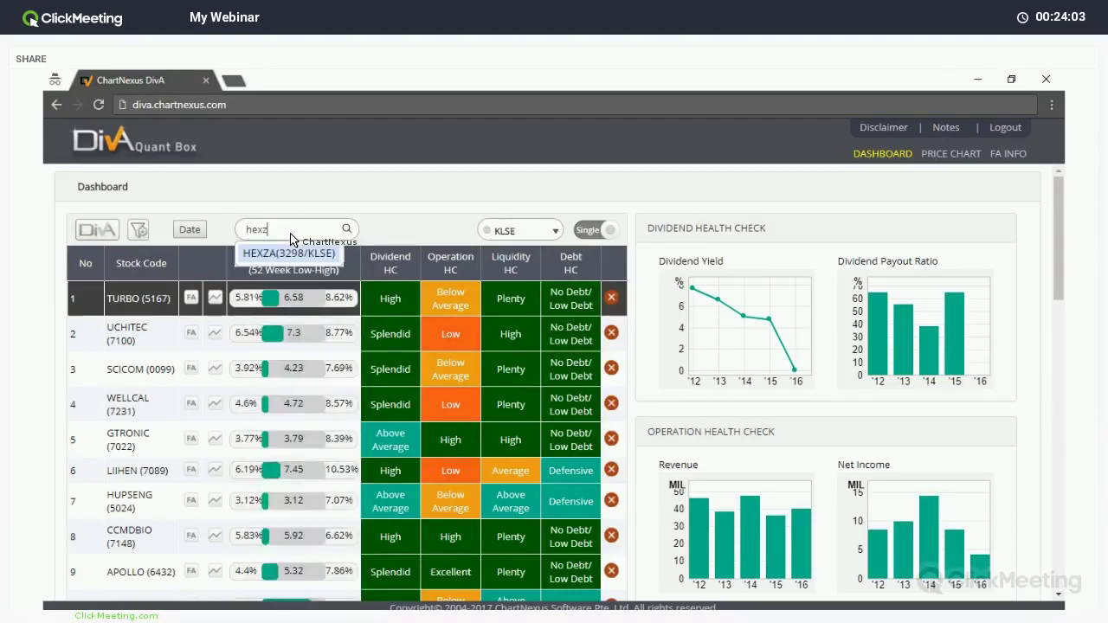
key(BackSpace)
key(BackSpace)
key(BackSpace)
key(BackSpace)
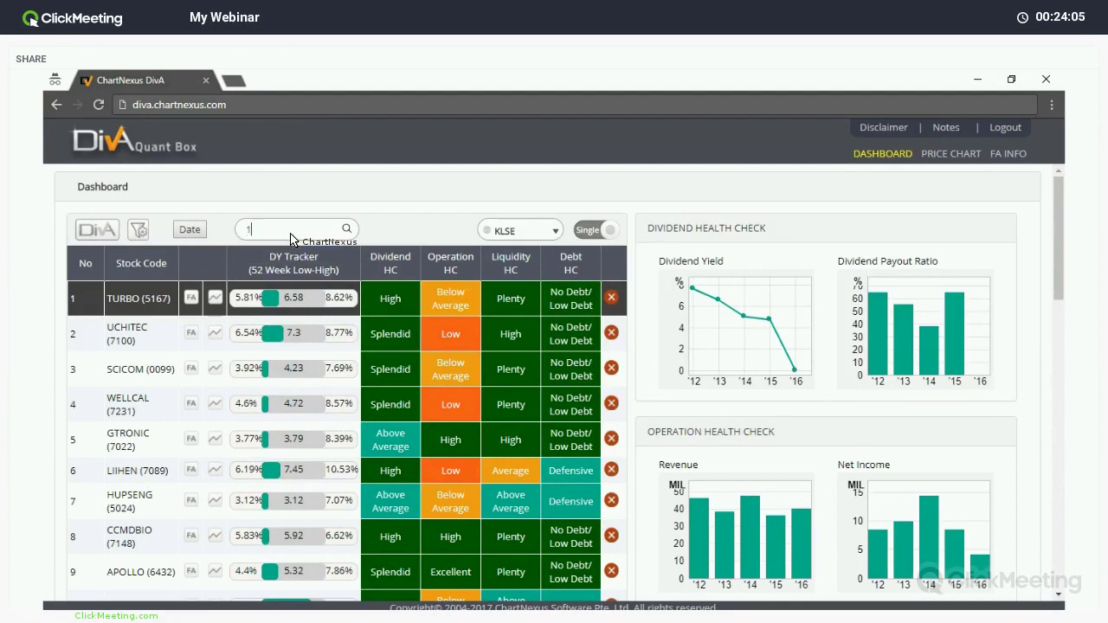
- Search the KLSE stocks by the stock code 1155 and clear the search
text(1155)
key(BackSpace)
key(BackSpace)
key(BackSpace)
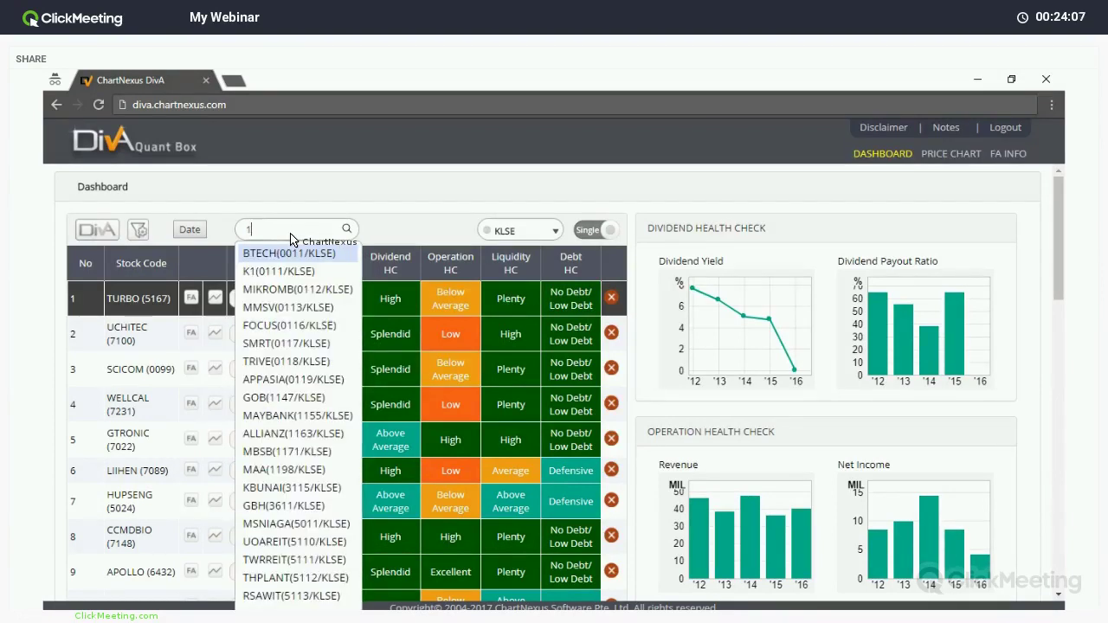
key(BackSpace)
- Search the KLSE stocks for btech and clear the search
text(bte)
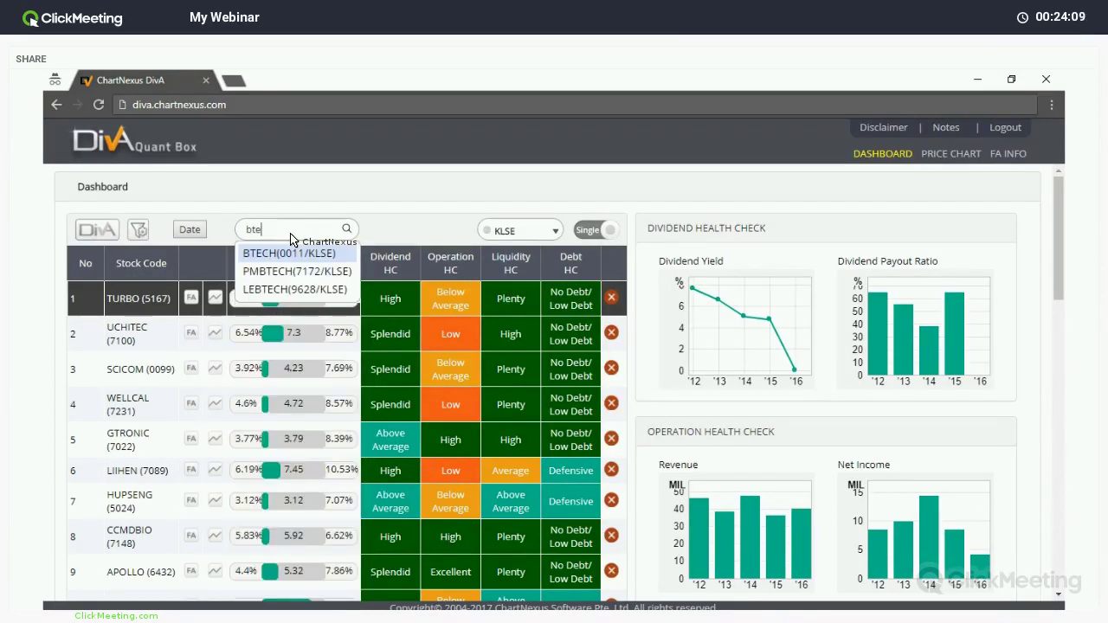
text(ch)
key(BackSpace)
key(BackSpace)
key(BackSpace)
key(BackSpace)
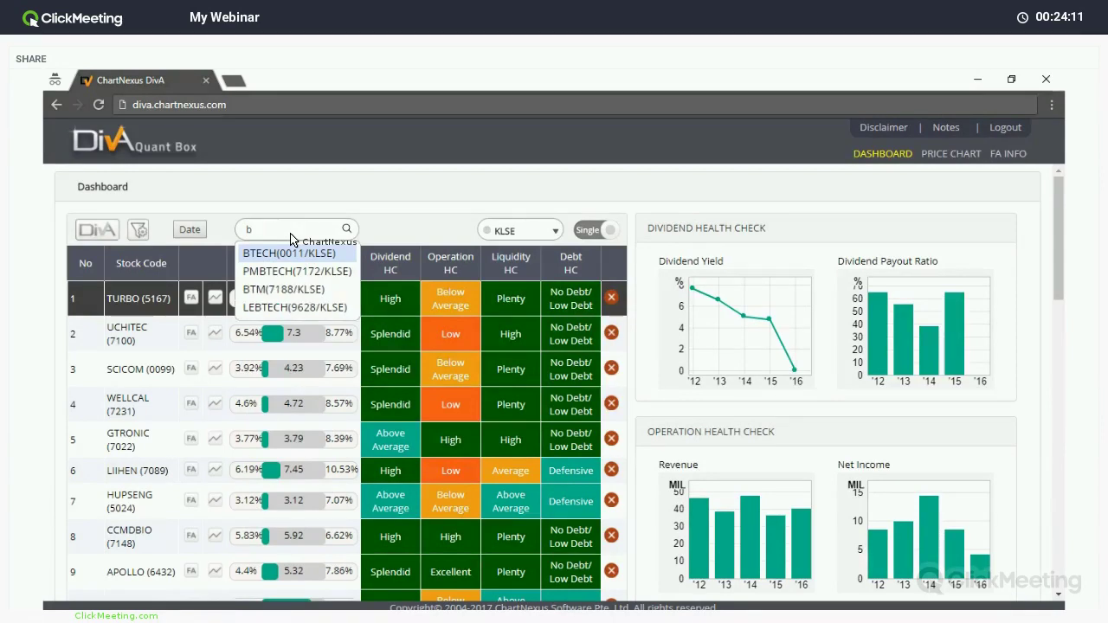
key(BackSpace)
- Search the KLSE stocks for hengyu and clear the search
text(hengy)
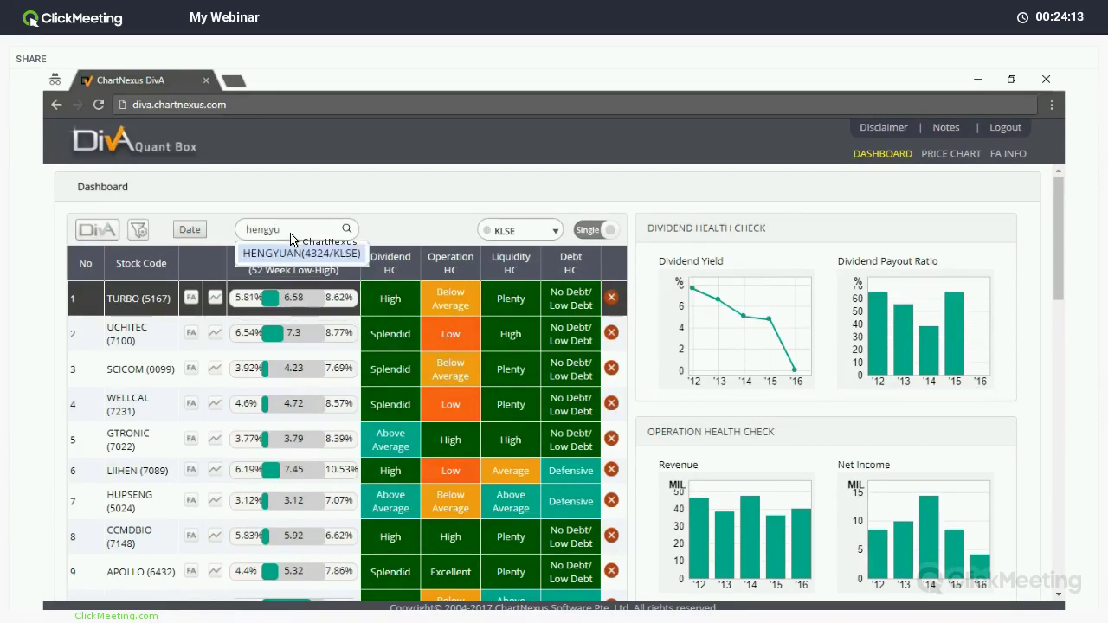
text(u)
key(BackSpace)
key(BackSpace)
key(BackSpace)
key(BackSpace)
key(BackSpace)
key(BackSpace)
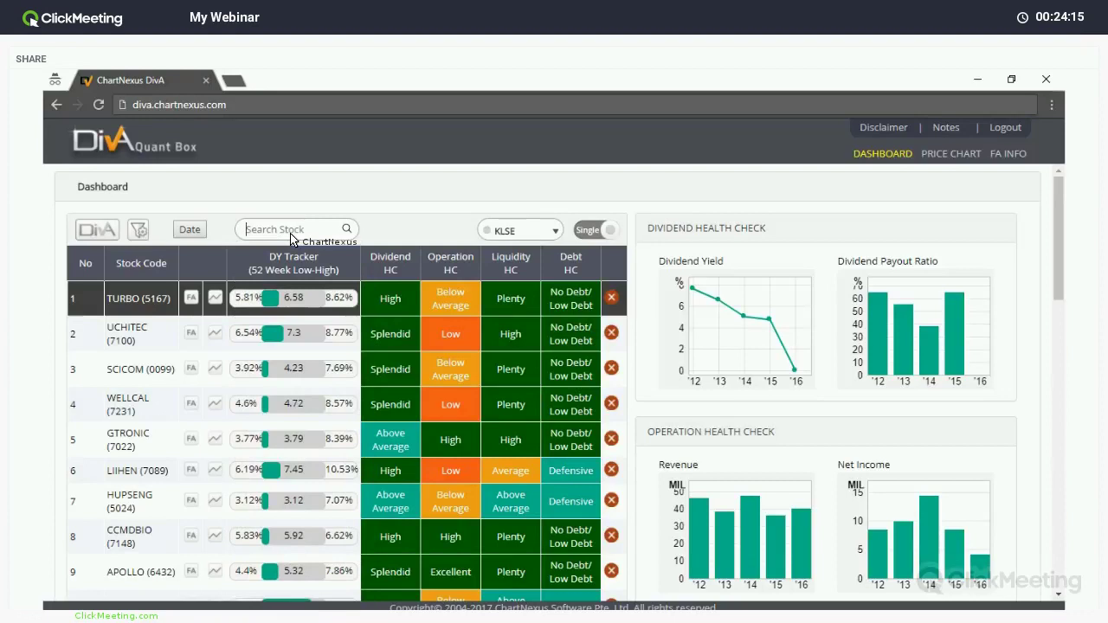
- Search for domin, choose DOMINAN (7169/KLSE) for the stock list and look at the end of the list
text(domin)
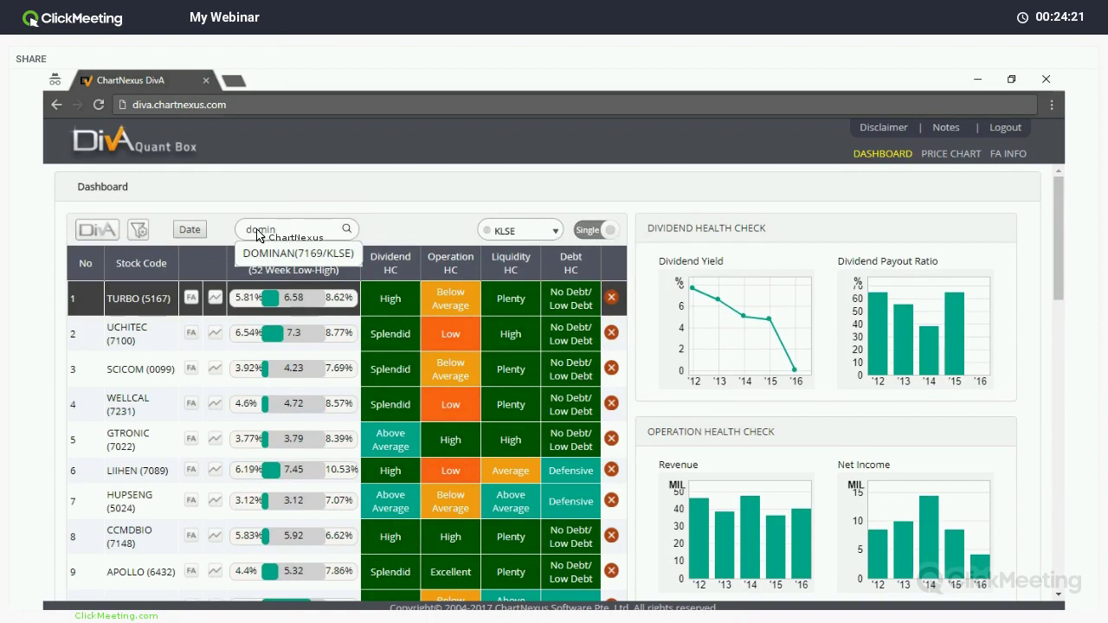
scroll(281, 245, down, 3)
scroll(281, 245, up, 3)
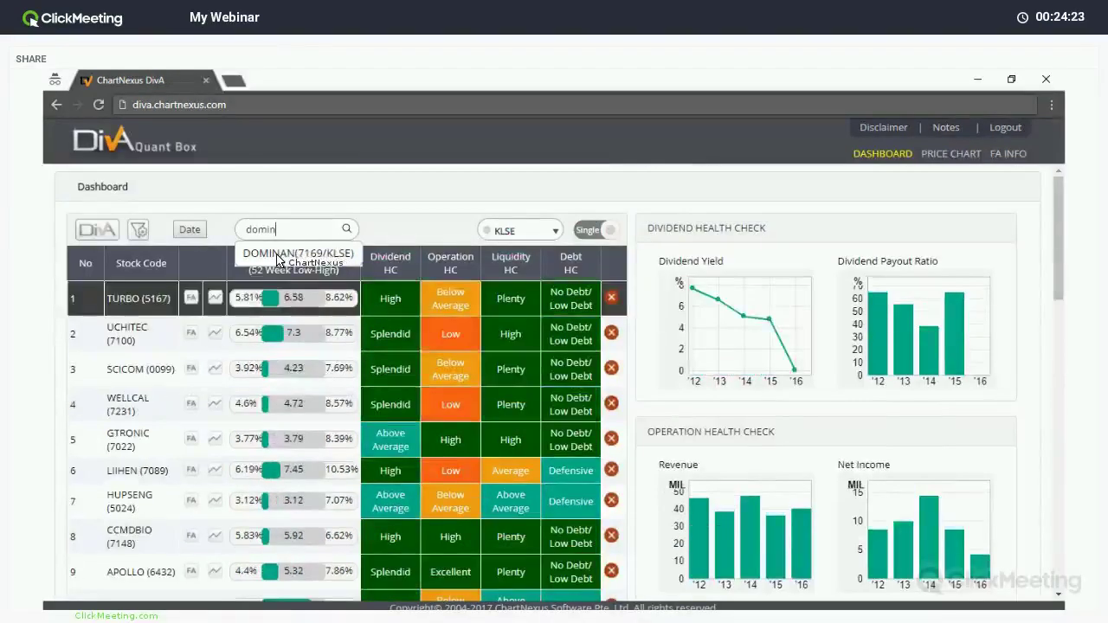
click(308, 293)
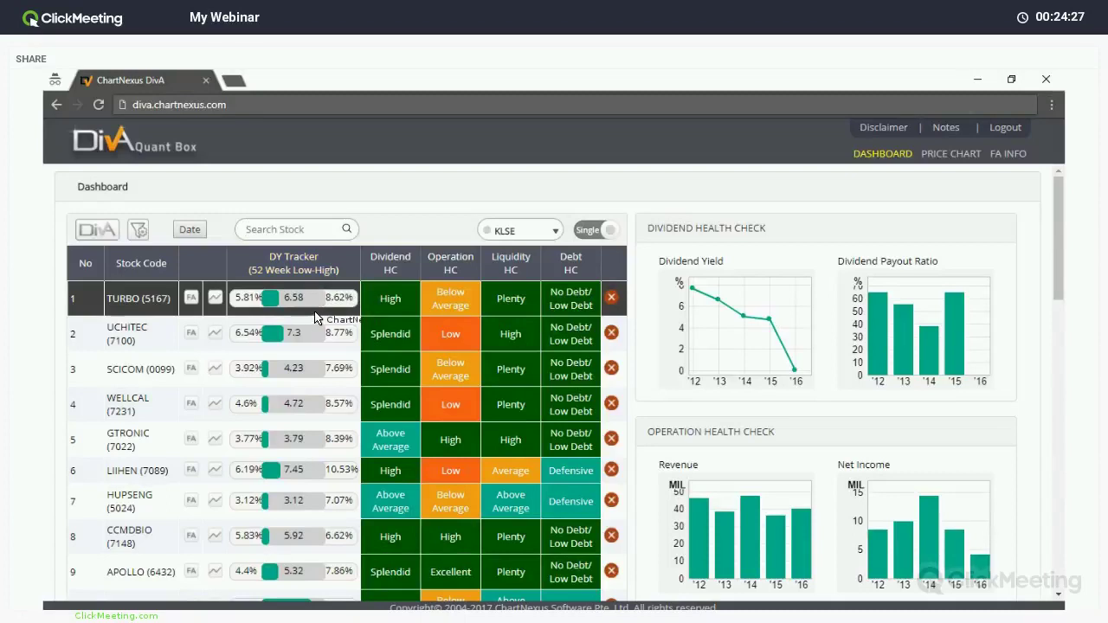
scroll(307, 320, down, 10)
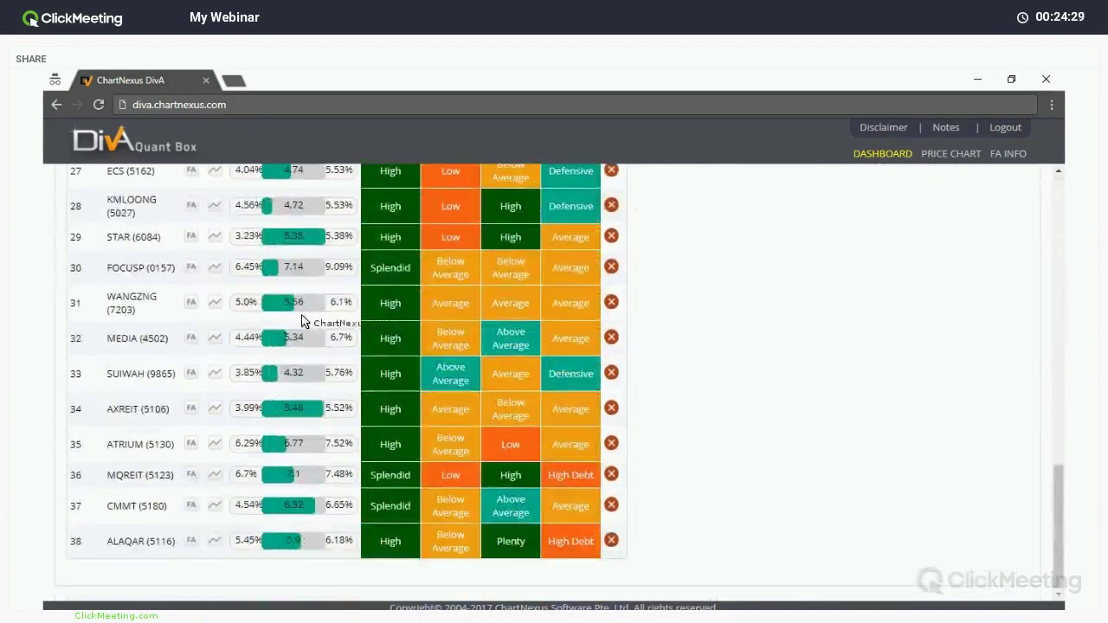
- Open the price chart of TURBO (5167), and search for heng to chart HENGYUAN (4324) instead
scroll(302, 321, up, 10)
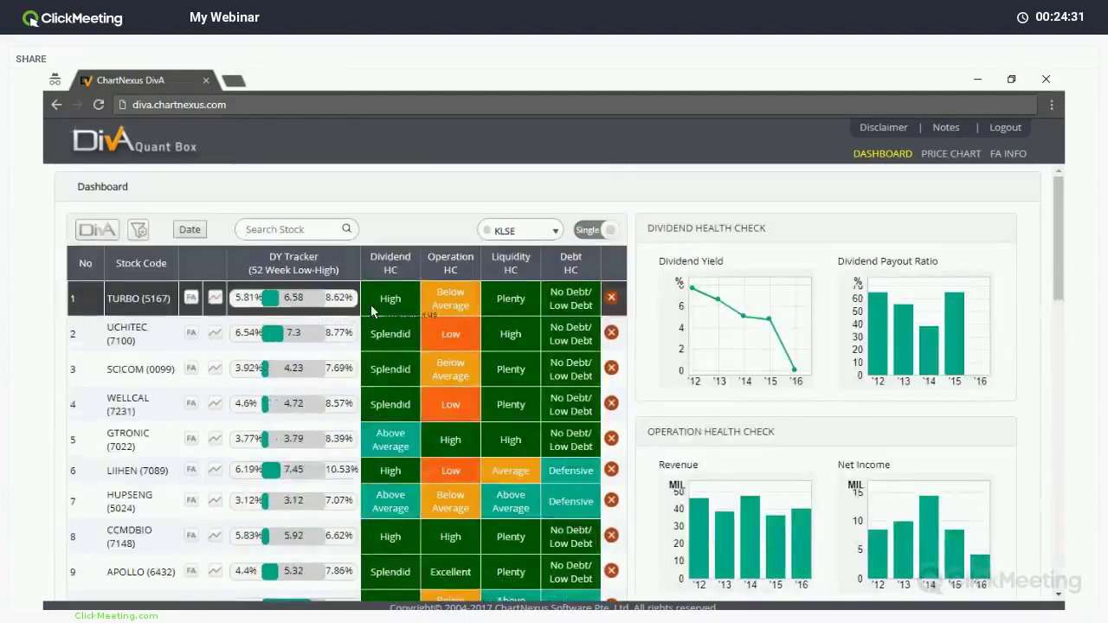
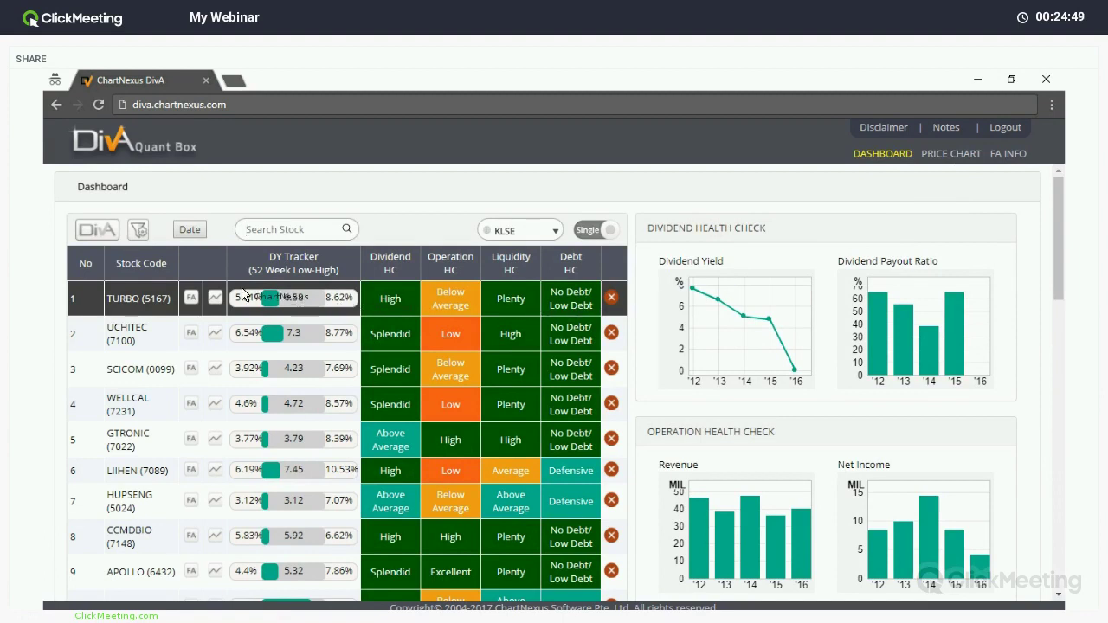
click(215, 297)
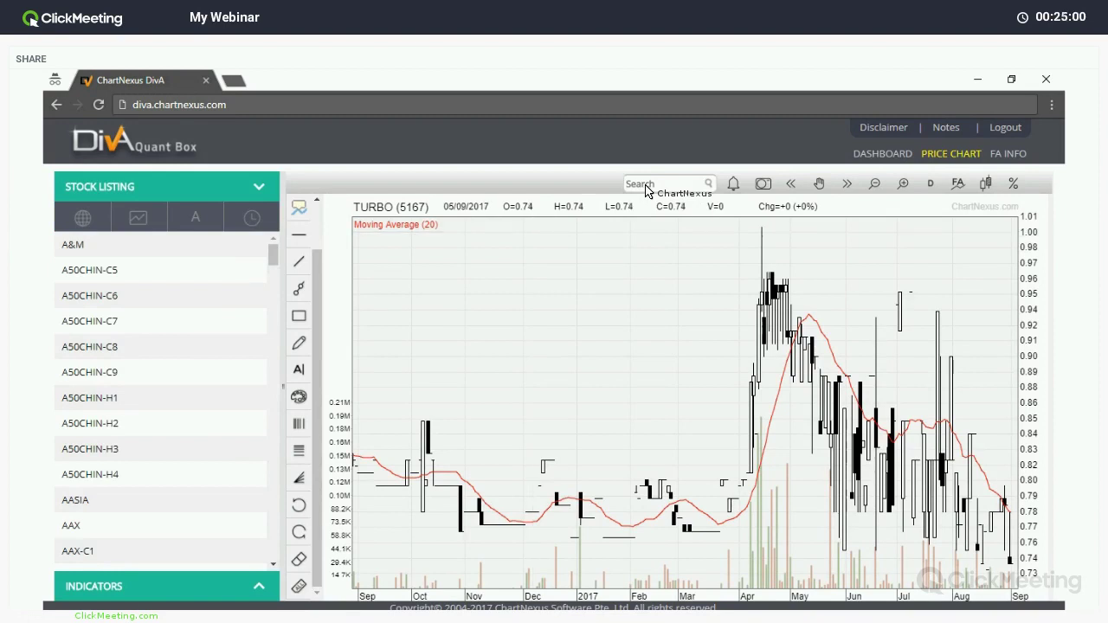
text(heng)
key(Return)
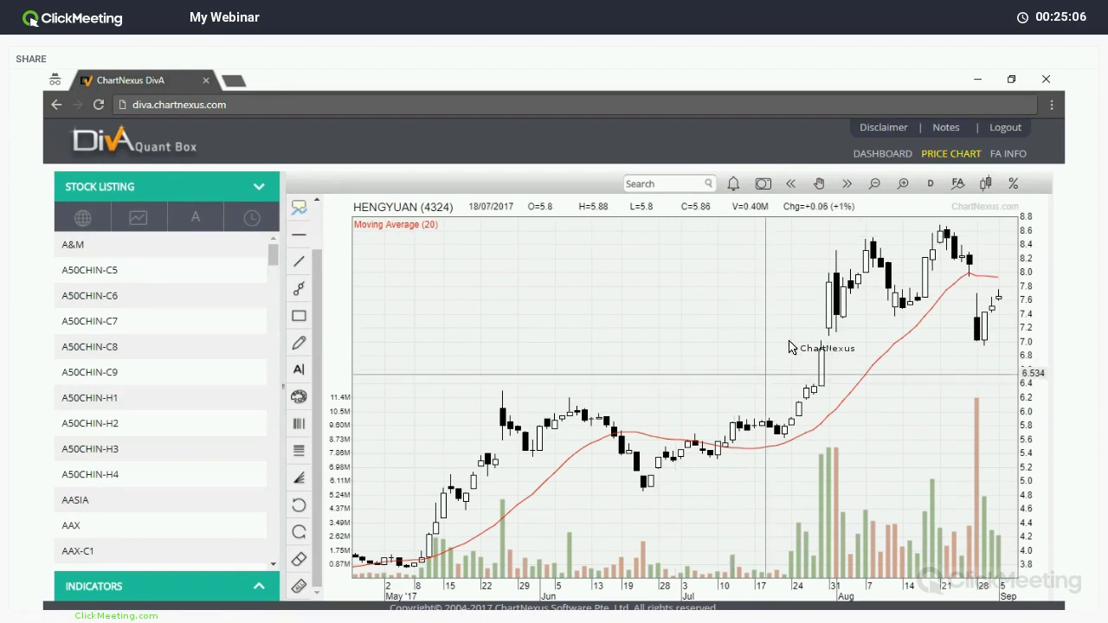
- View the HENGYUAN chart back to early 2016, and zoom in on the period from mid-July to September 2017
scroll(793, 390, down, 2)
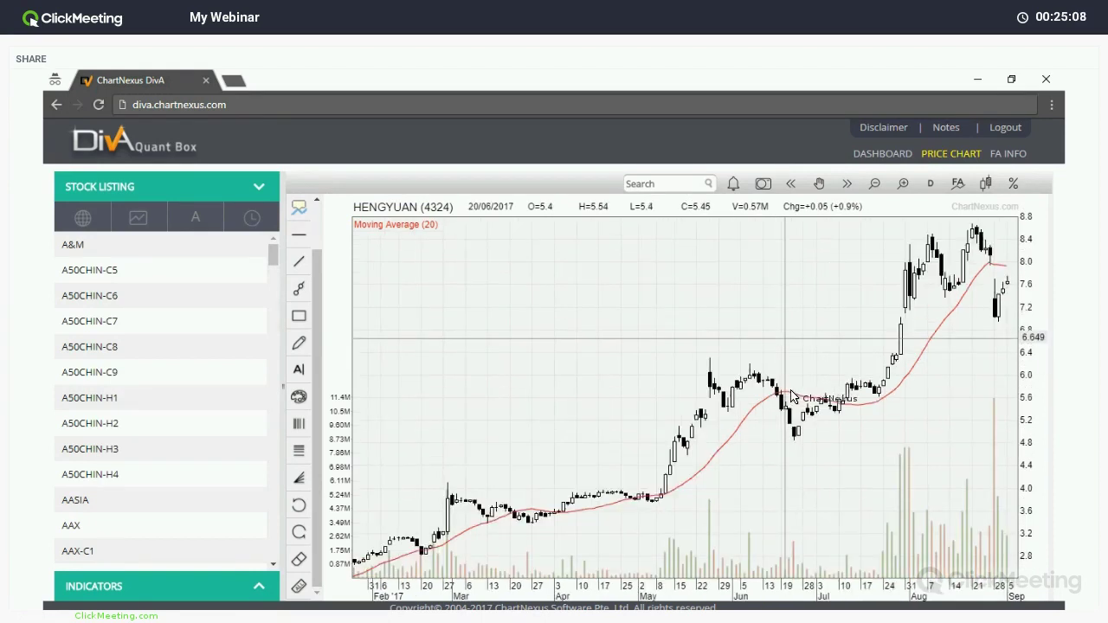
scroll(790, 396, down, 2)
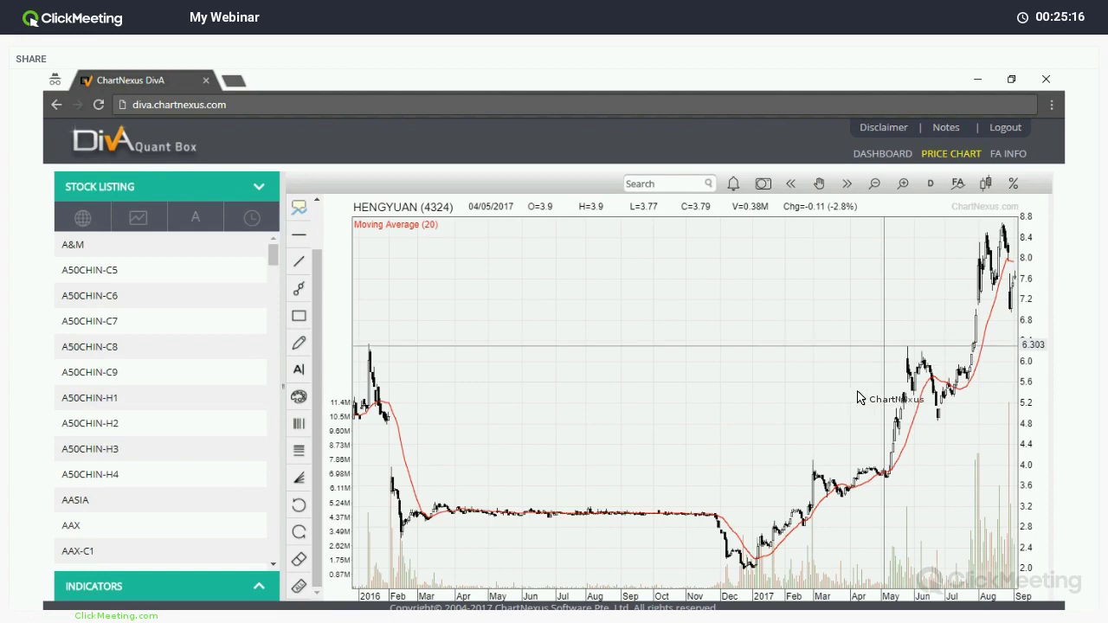
drag(829, 395, 1031, 387)
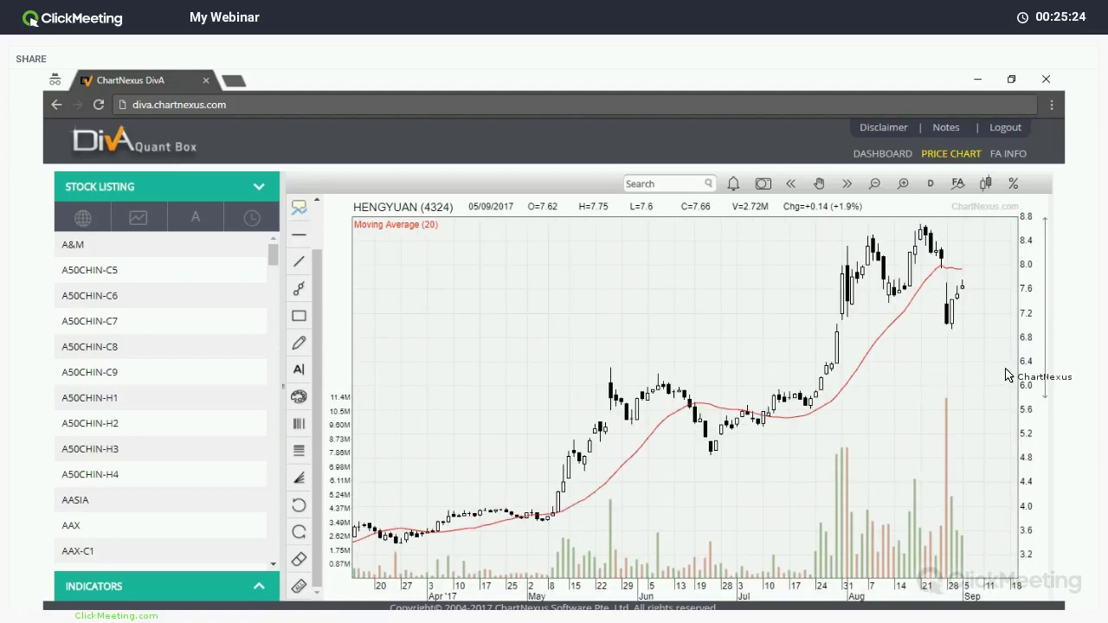
drag(789, 364, 987, 374)
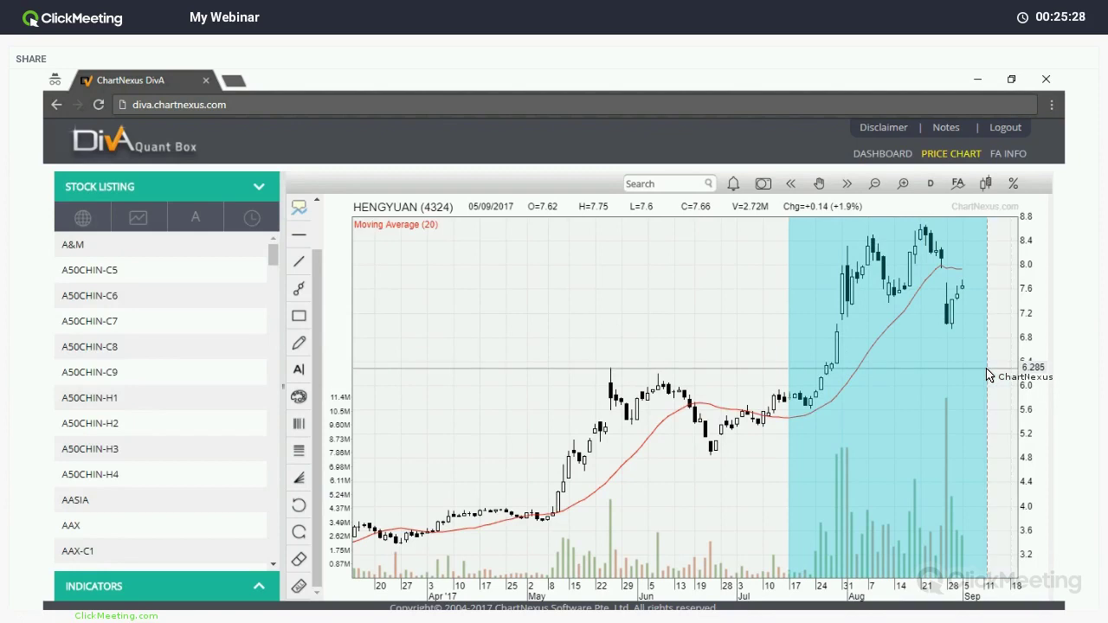
drag(987, 374, 988, 375)
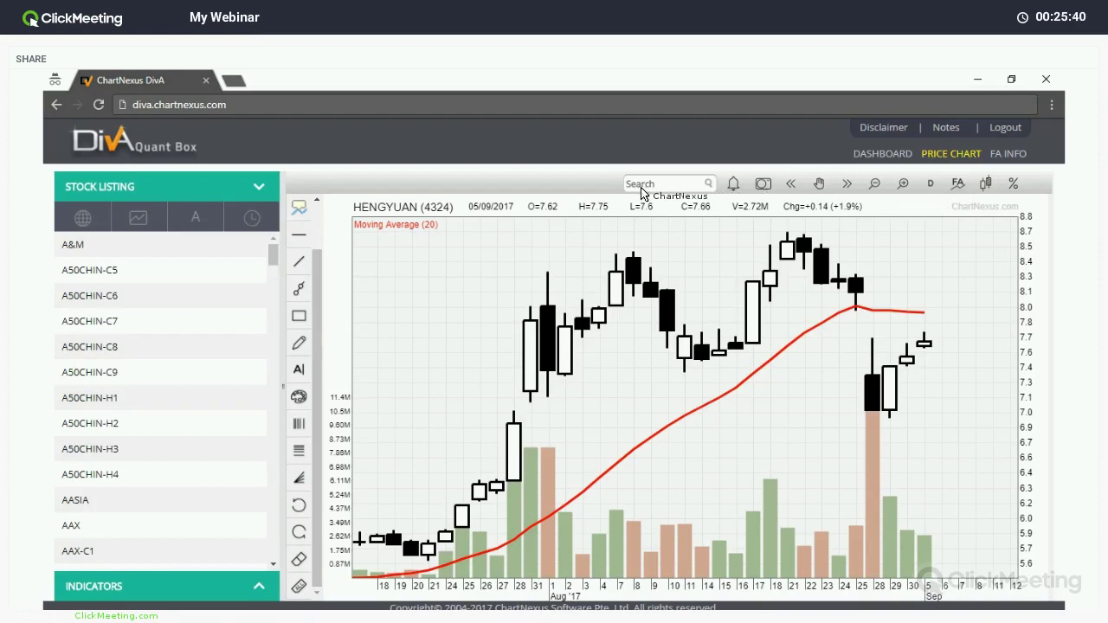
- Search for hex to chart HEXZA (3298), and view the stock listing's alphabet filter
text(hex)
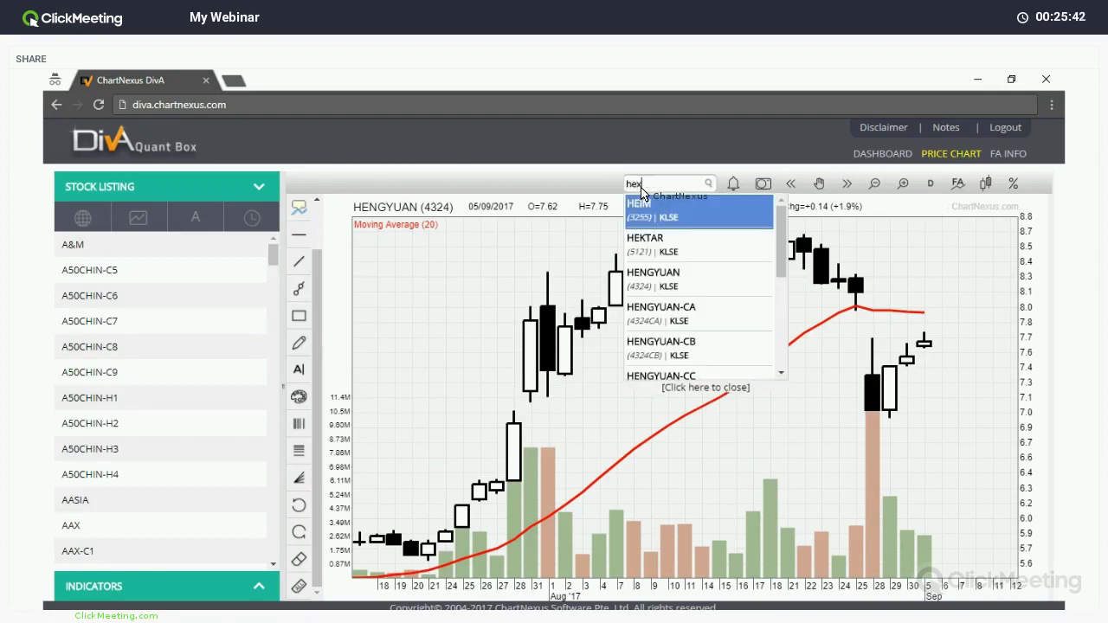
key(Return)
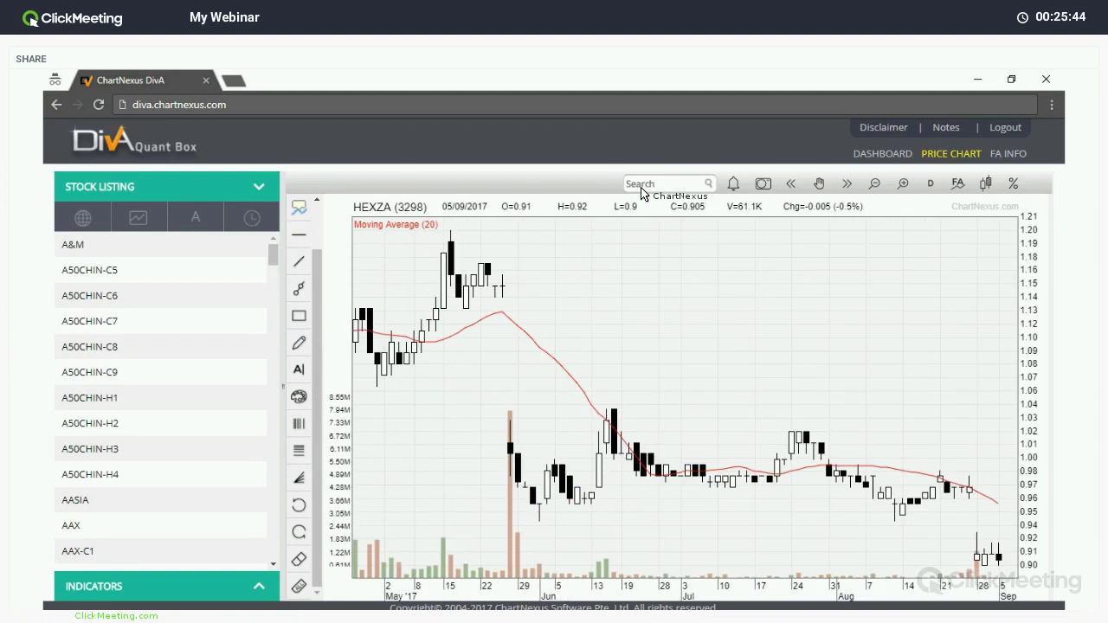
click(753, 389)
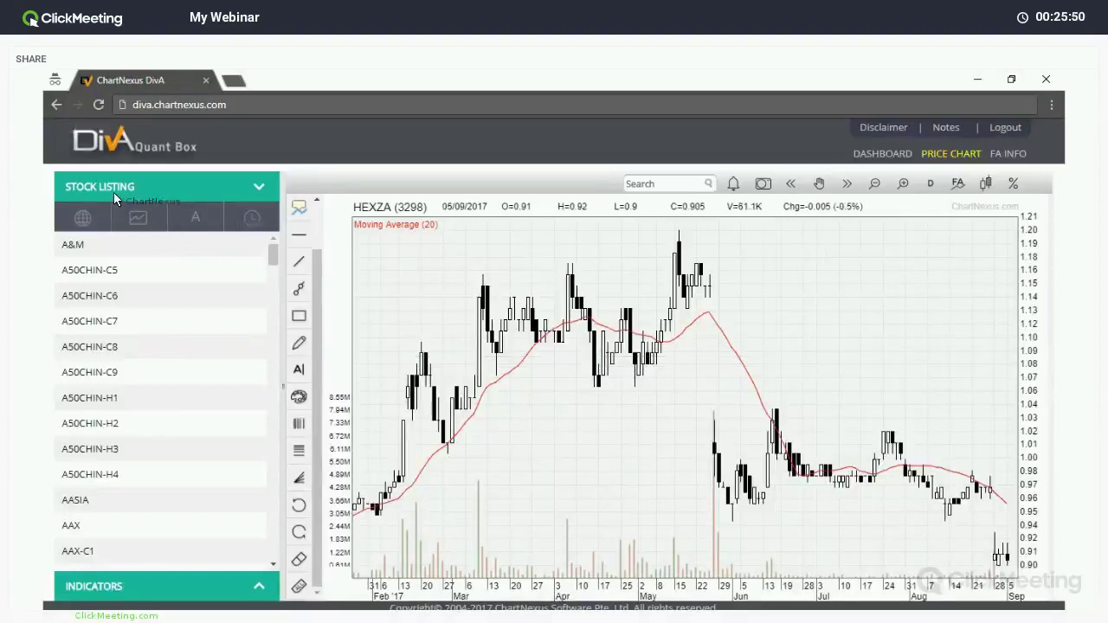
click(147, 223)
click(191, 218)
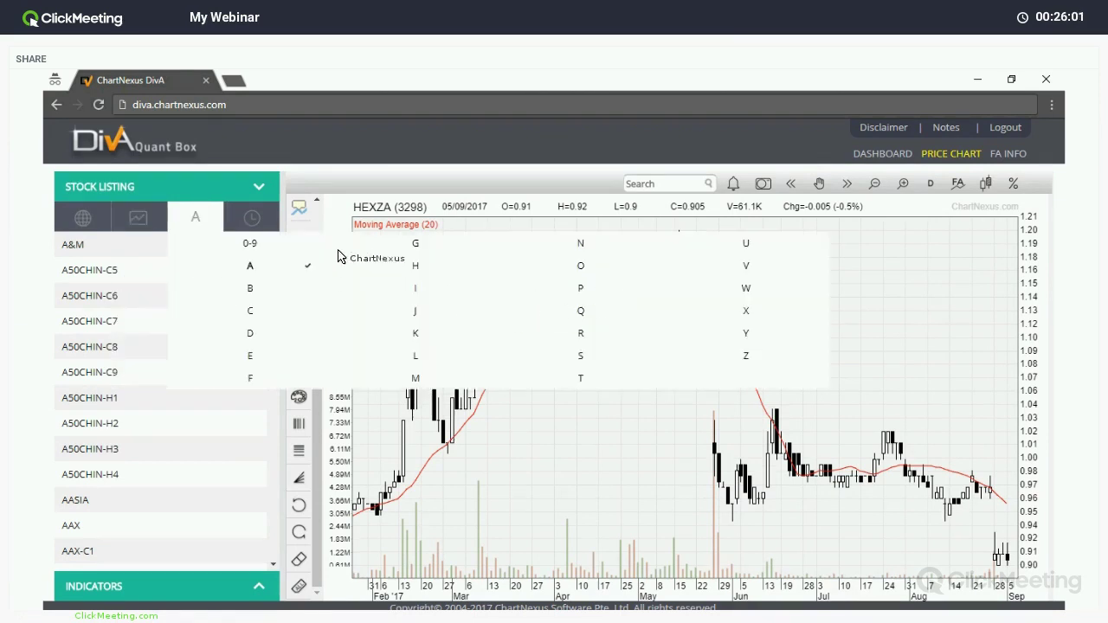
- Hide the MA 1 indicator on the HEXZA chart and show MA 2, Ichimoku and Stochastic instead
click(245, 589)
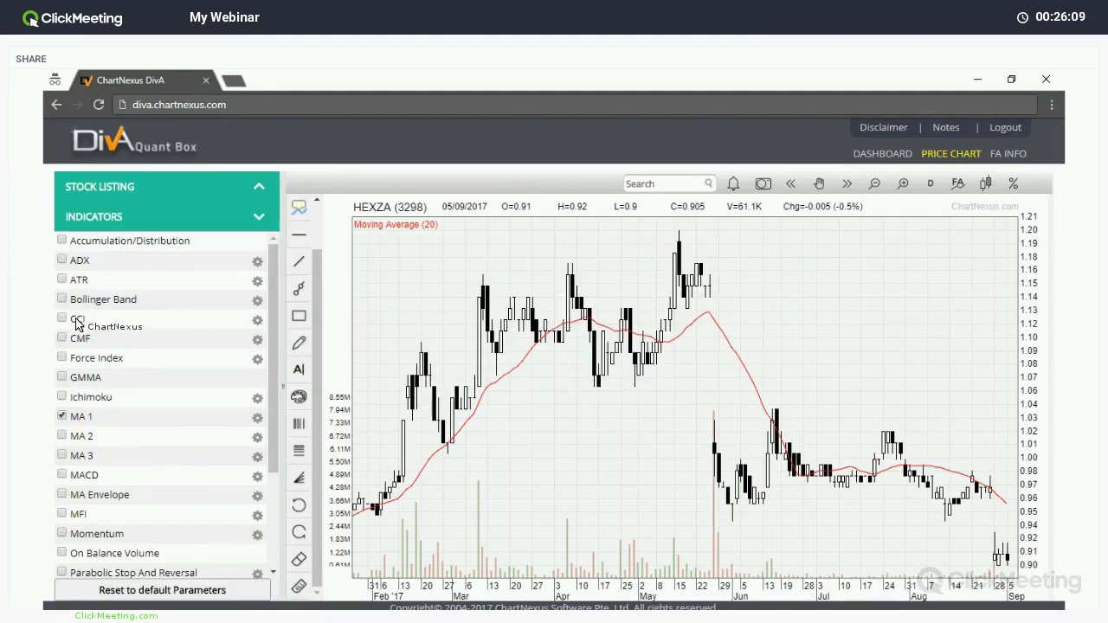
click(61, 416)
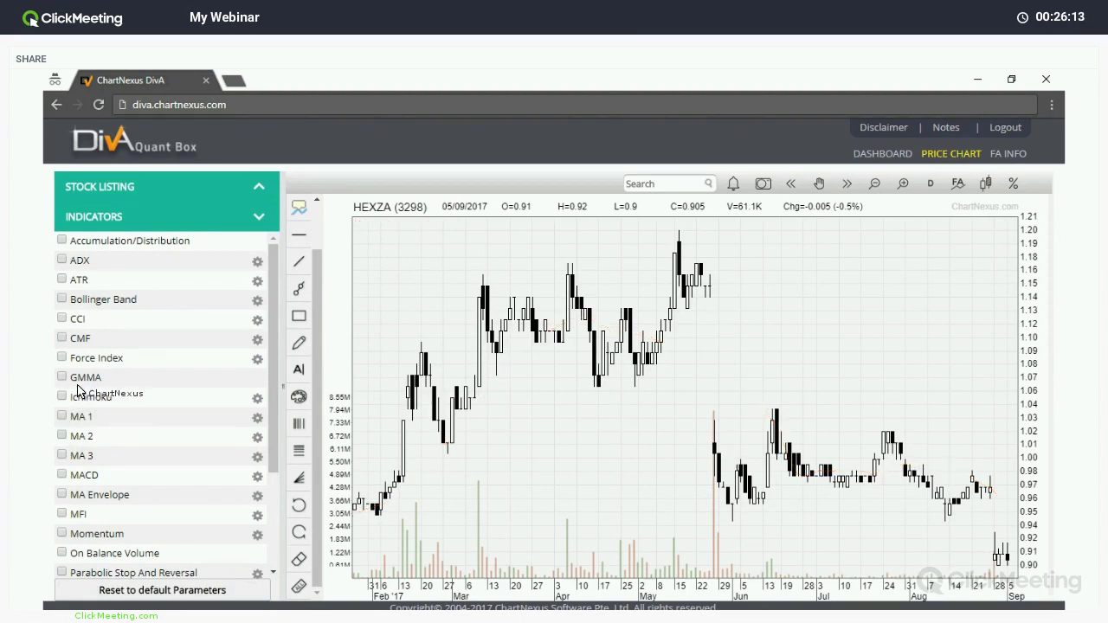
click(61, 436)
click(61, 397)
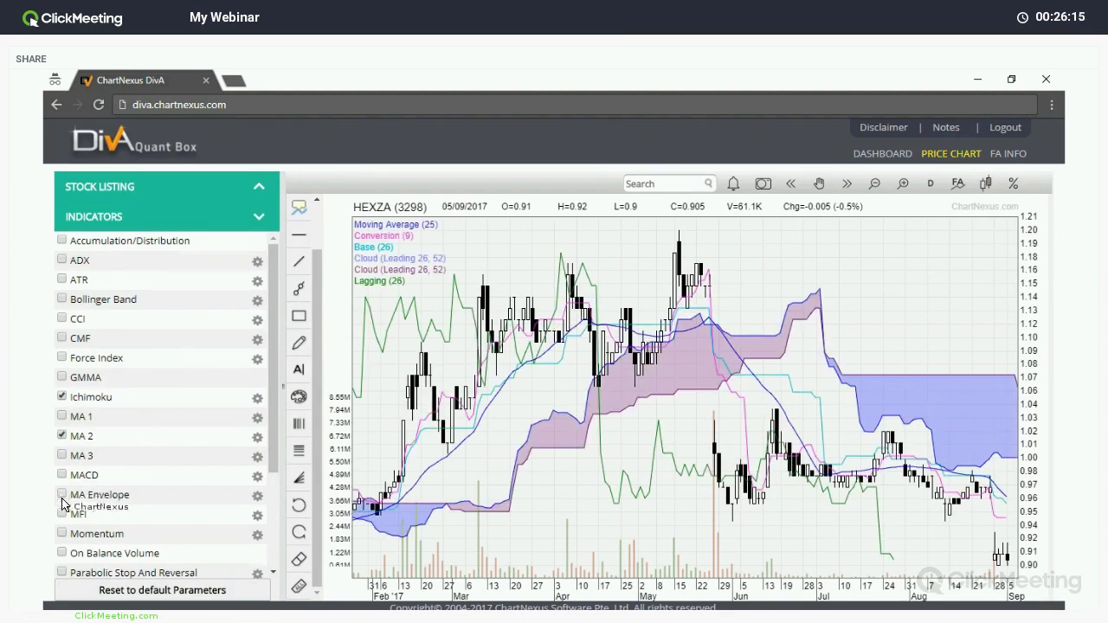
scroll(64, 494, down, 4)
click(62, 530)
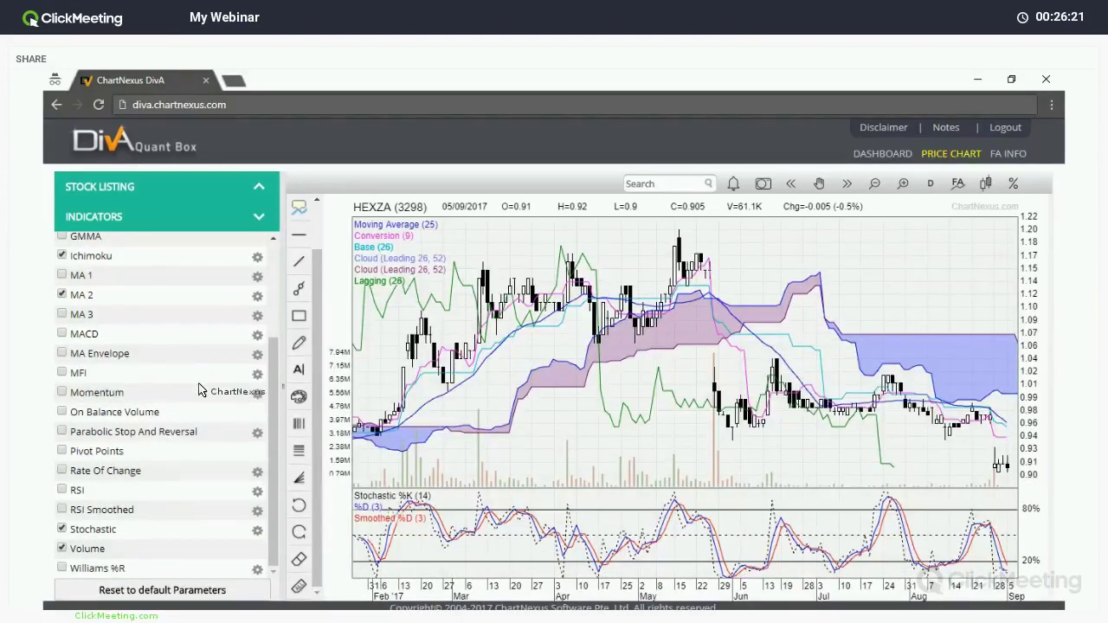
- Show MA 1 on the HEXZA chart as an exponential moving average with a period of 5
scroll(183, 346, up, 4)
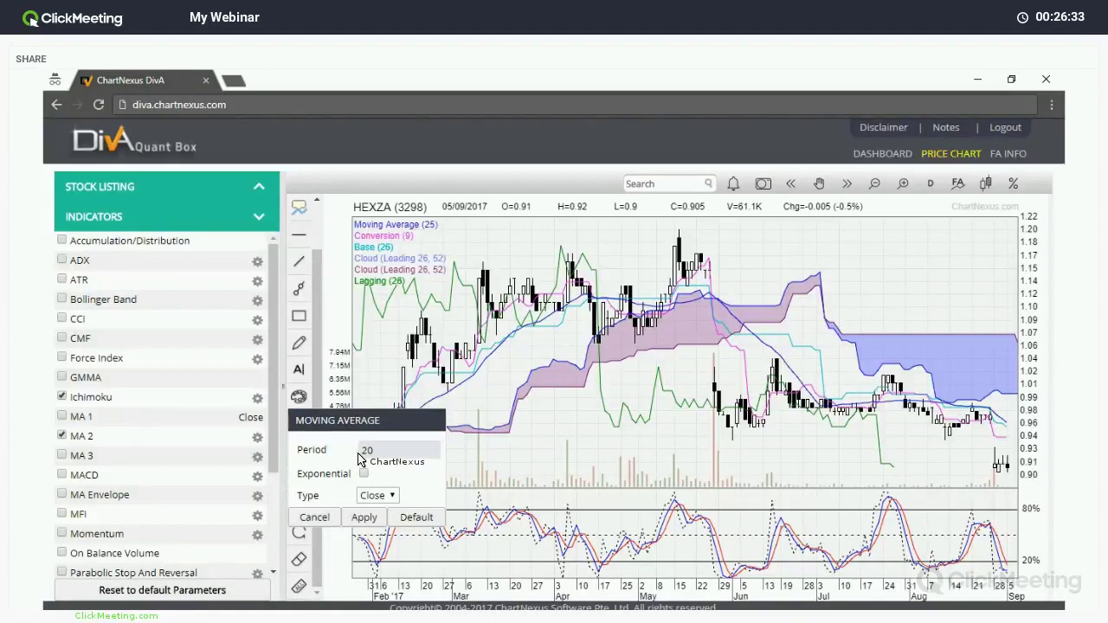
text(5)
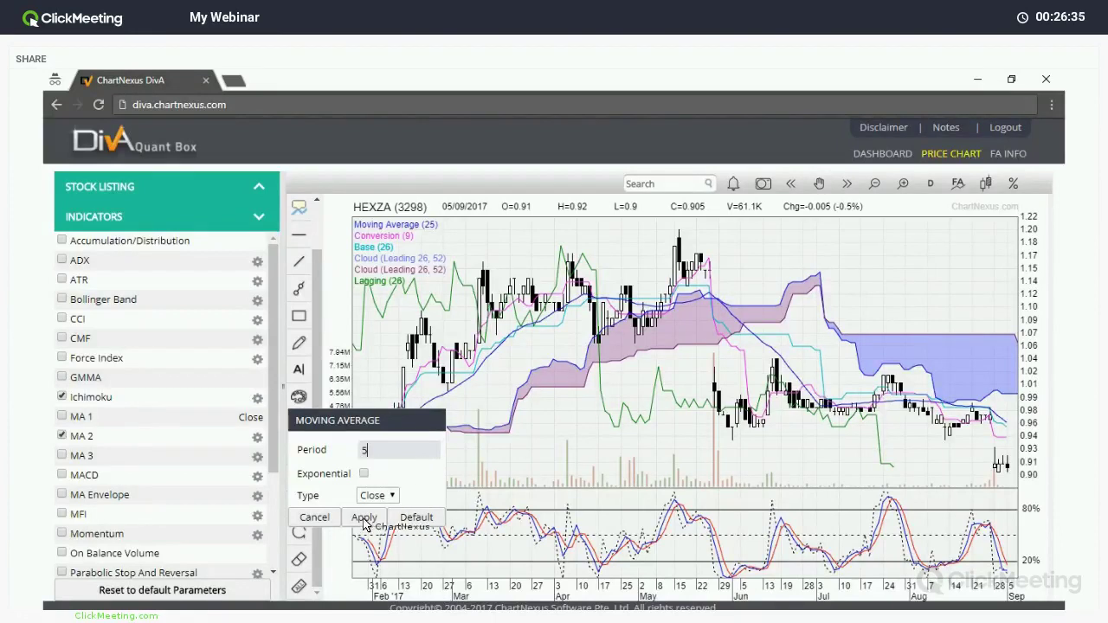
click(365, 518)
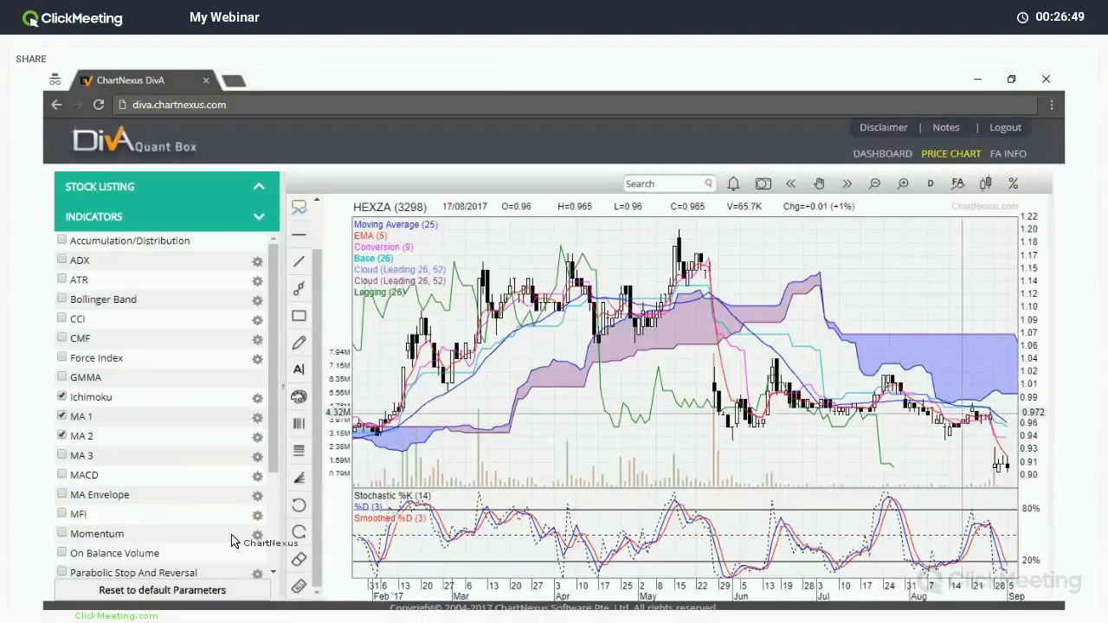
- Reset the indicators to their default parameters and turn off Ichimoku, MA 1, MA 2, Stochastic and Volume
click(165, 591)
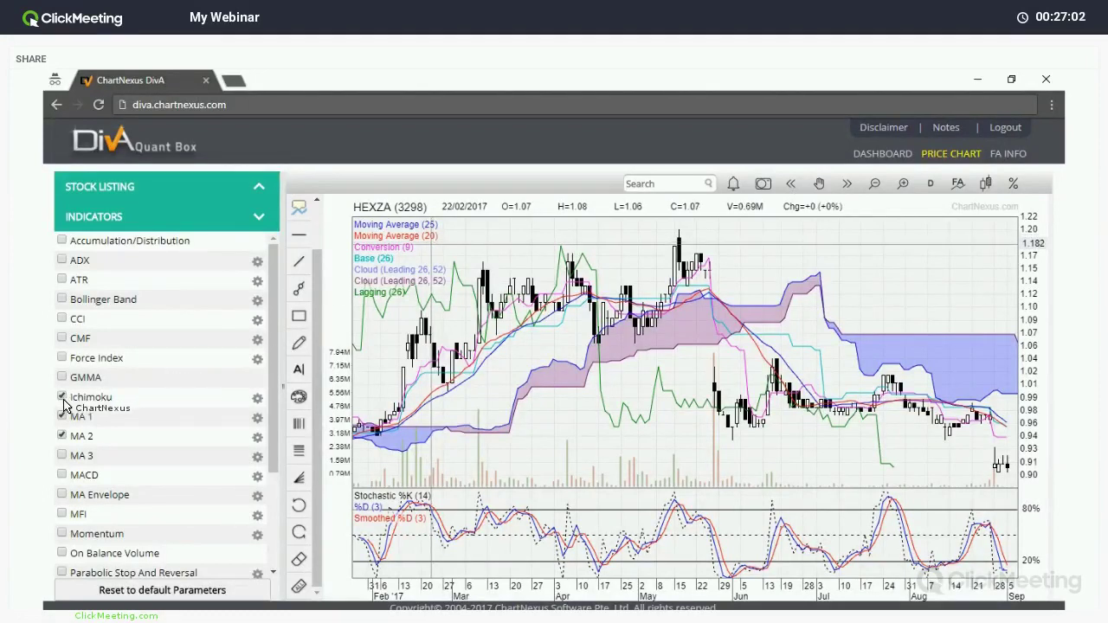
click(62, 437)
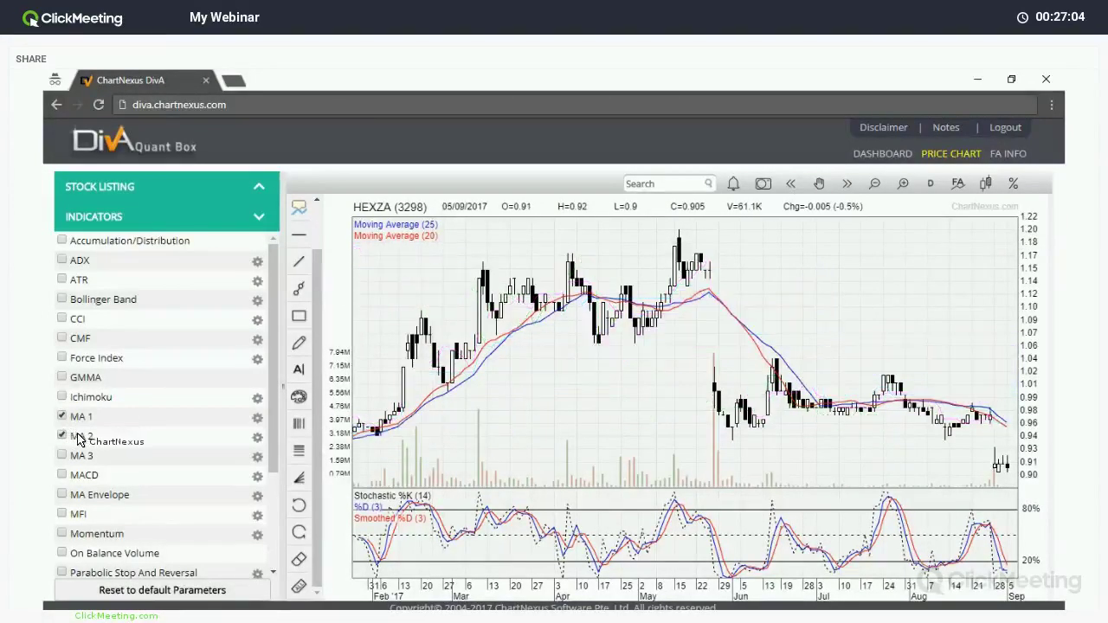
scroll(64, 553, down, 3)
click(63, 529)
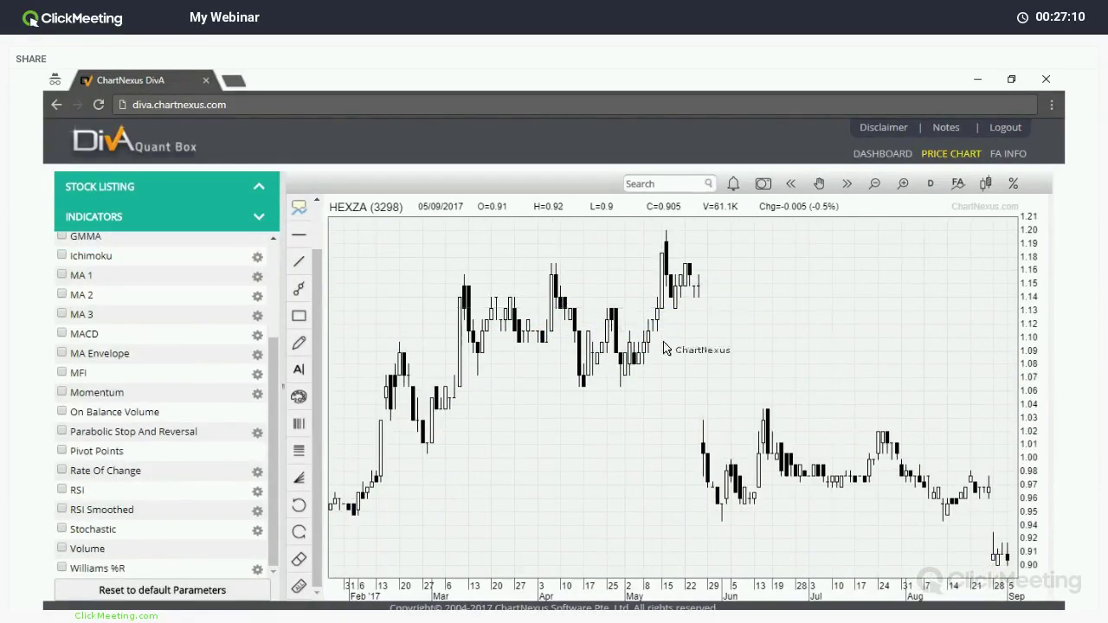
- Draw a horizontal line at about $1.1 and a rectangle around the HEXZA prices from late May to late August
click(772, 349)
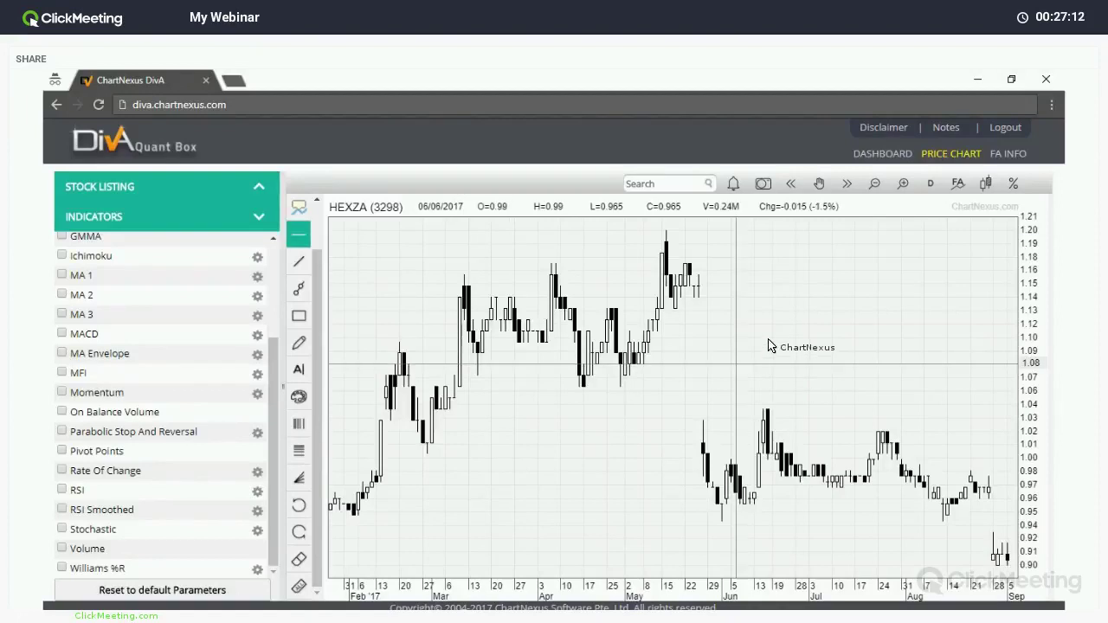
click(771, 349)
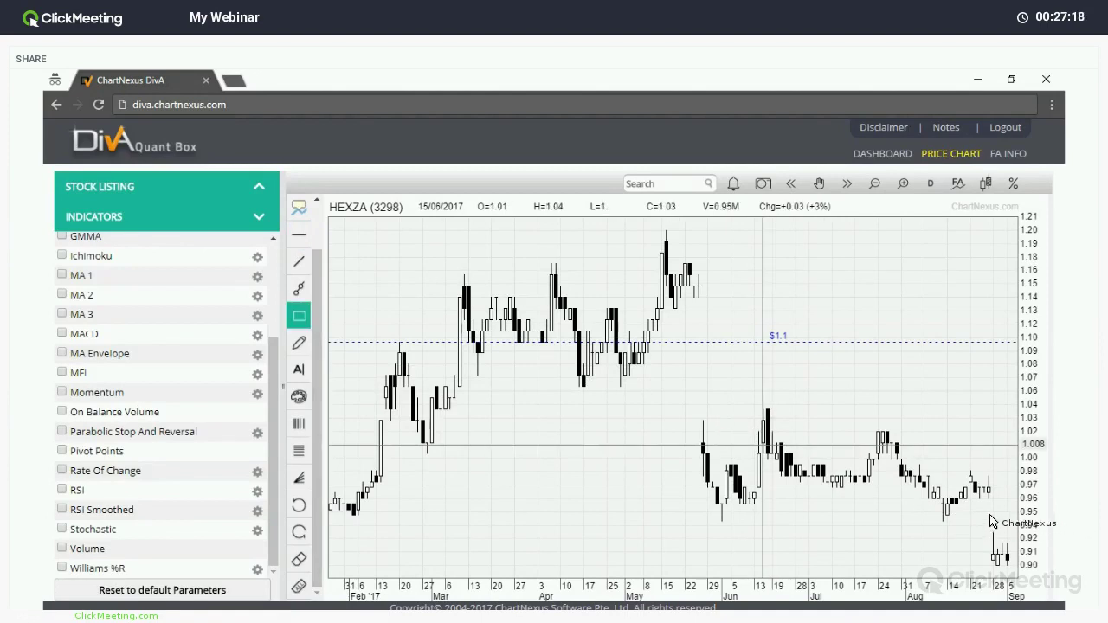
drag(971, 522, 685, 419)
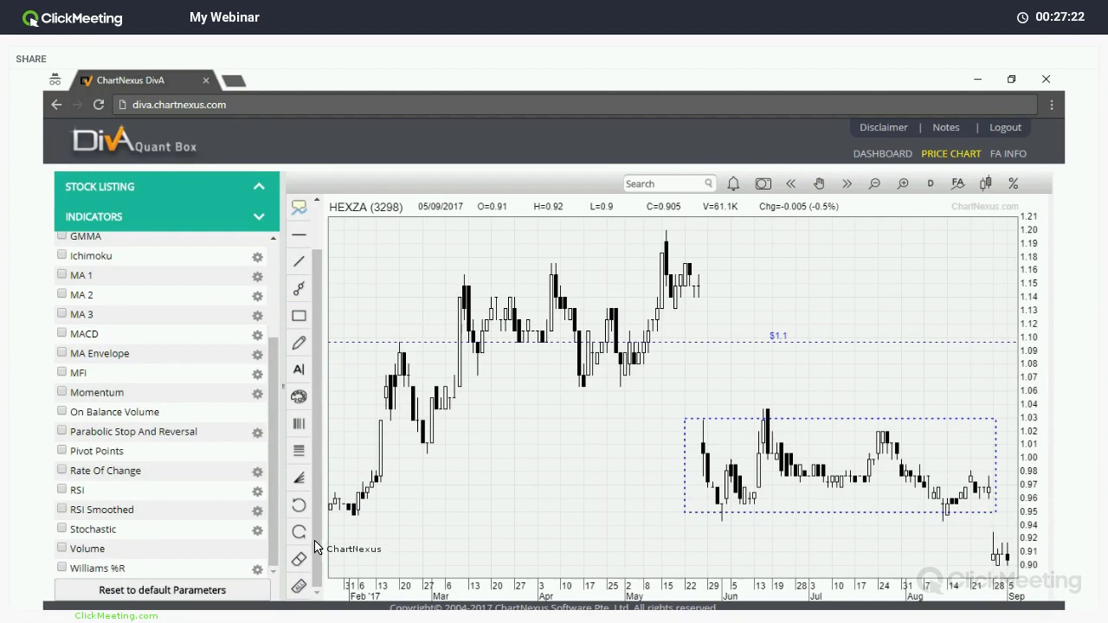
- Erase all the drawings from the HEXZA chart
click(298, 586)
click(772, 348)
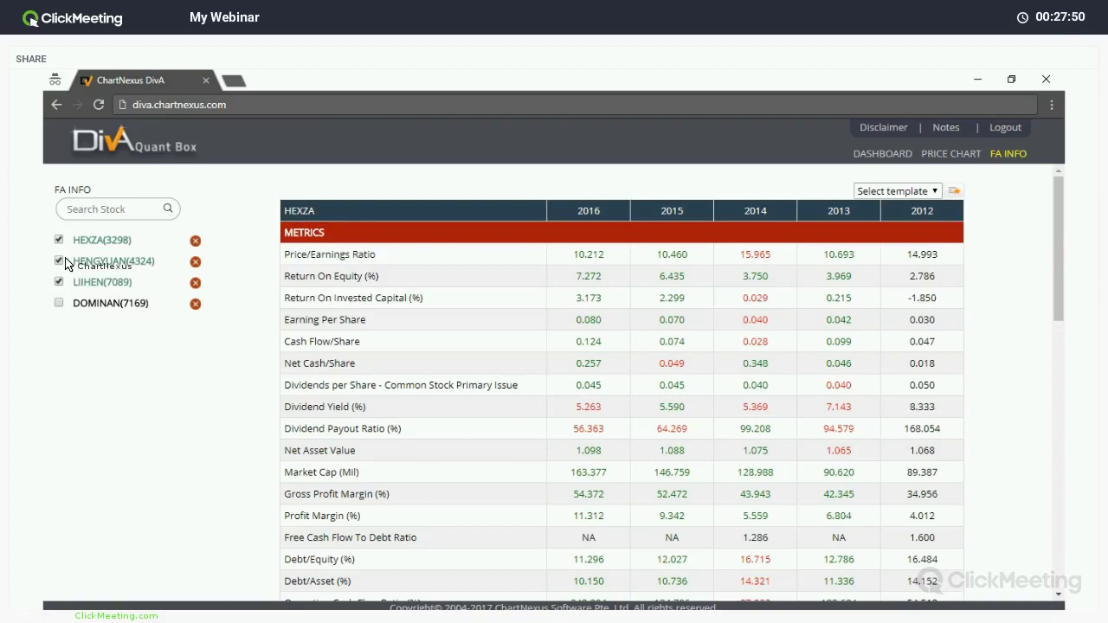
- Show only HEXZA in the FA info by deselecting HENGYUAN and LIIHEN, and read its figures through to Cash Flow
click(59, 281)
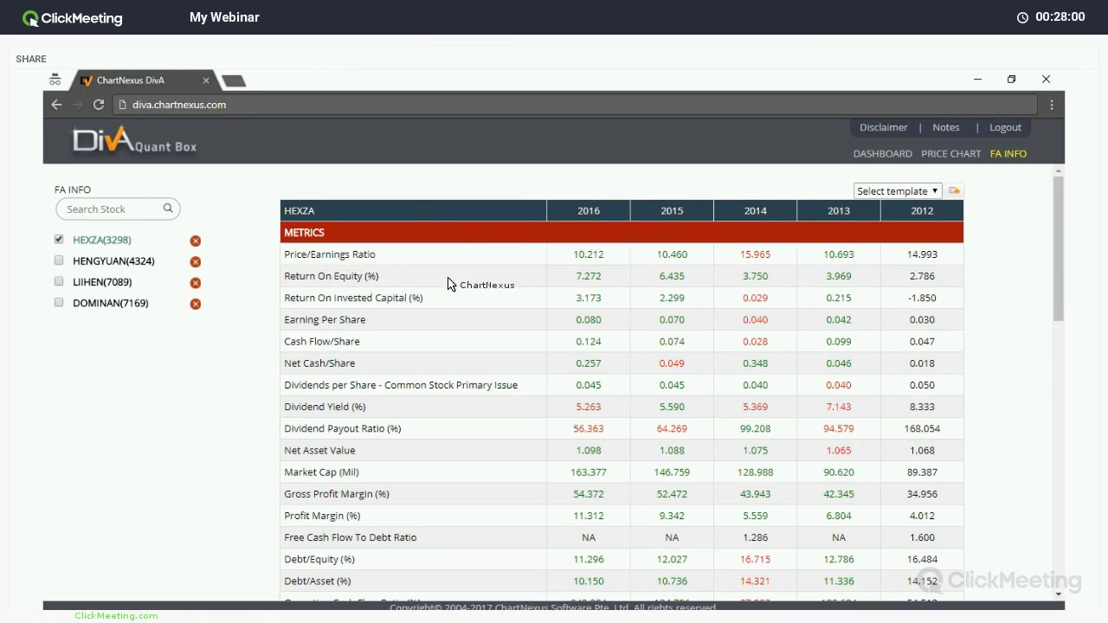
scroll(329, 361, down, 1)
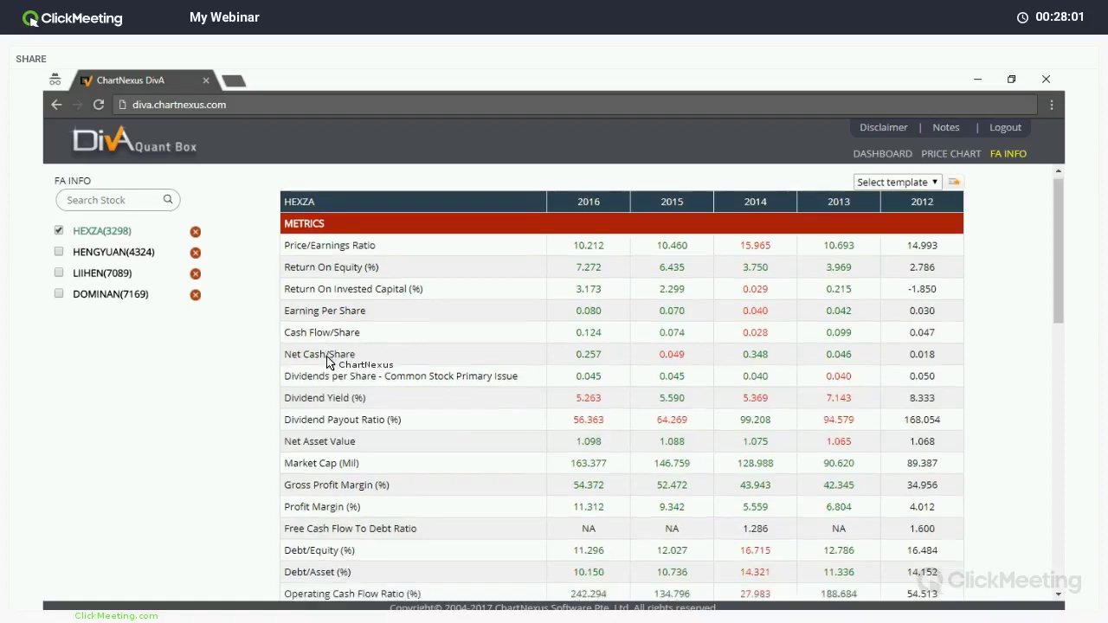
scroll(329, 361, down, 3)
scroll(323, 405, down, 10)
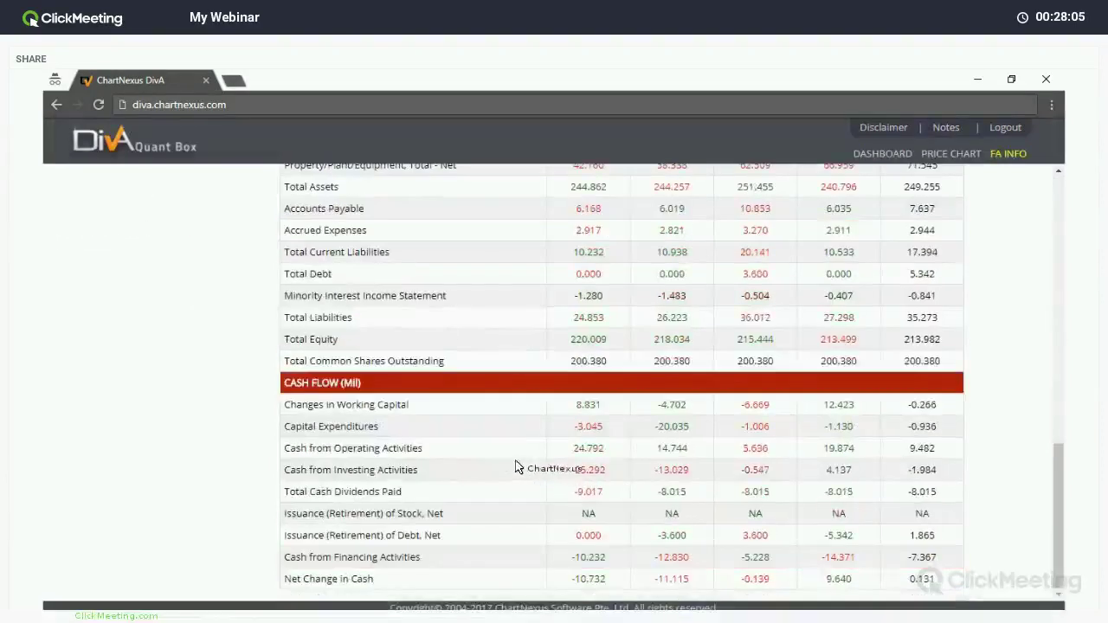
- Select HENGYUAN and LIIHEN alongside HEXZA and compare the metrics of the three stocks by year
scroll(59, 281, up, 15)
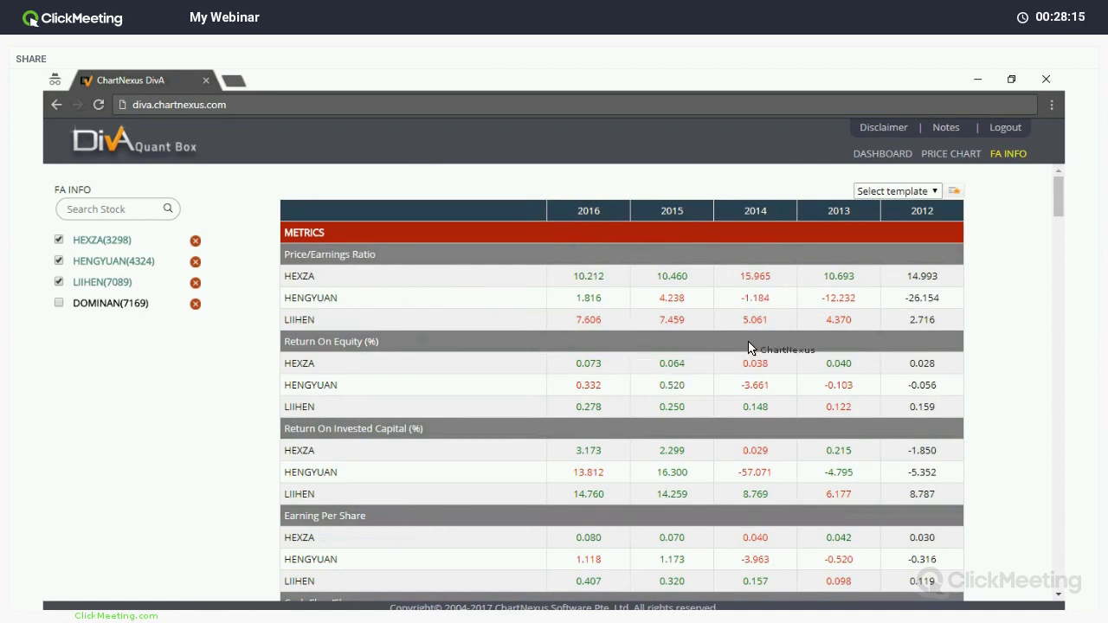
scroll(778, 519, down, 4)
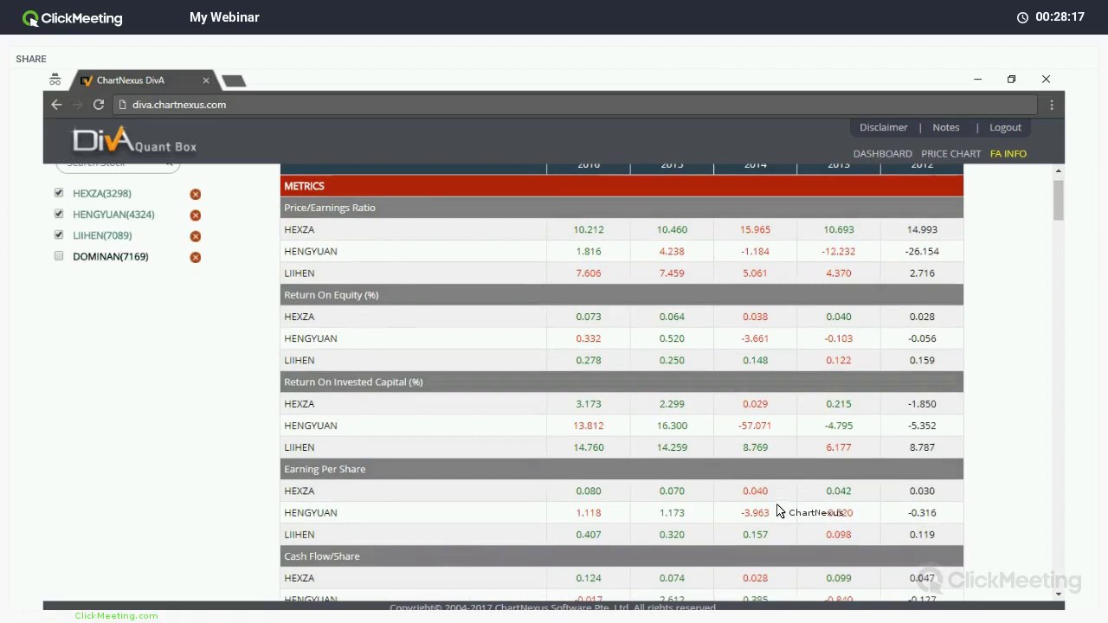
scroll(957, 198, down, 4)
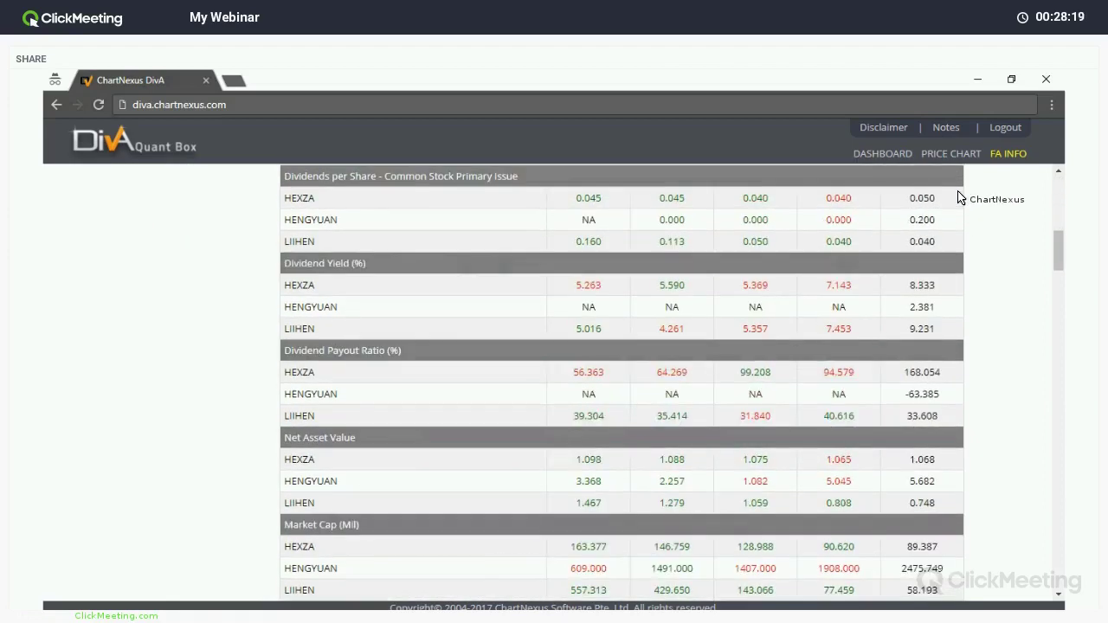
- View the cash flow statement items of the Dividend template in the template settings and close the settings
scroll(958, 198, up, 10)
click(956, 194)
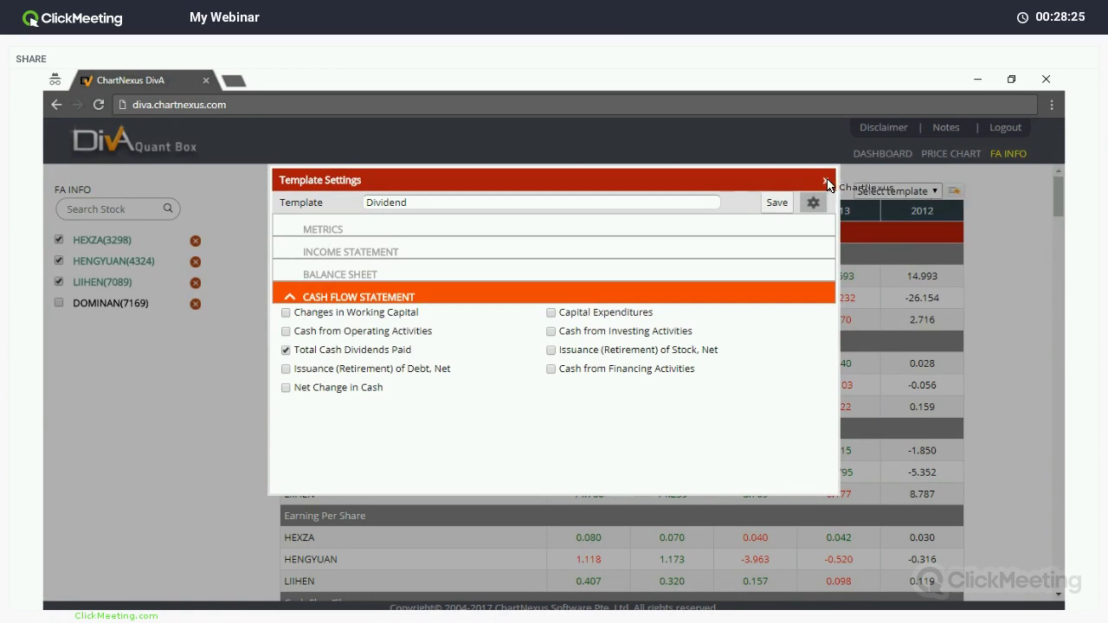
click(945, 193)
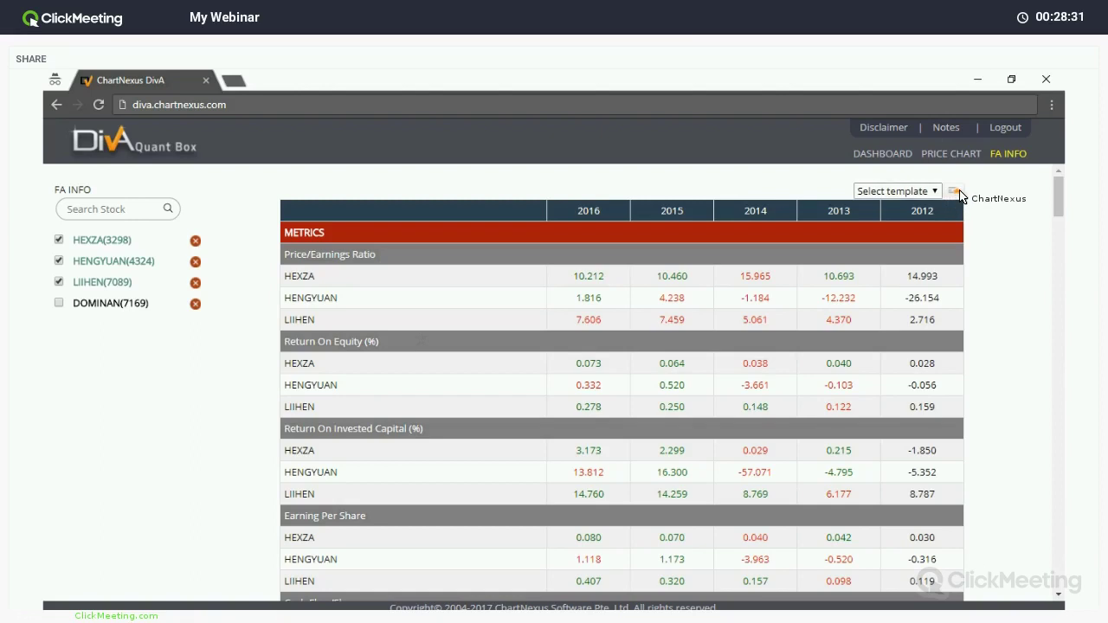
- Save a template named DivA Demonstration containing Dividends per Share, Dividend Yield, Dividend Payout Ratio and Total Cash Dividends Paid
click(959, 193)
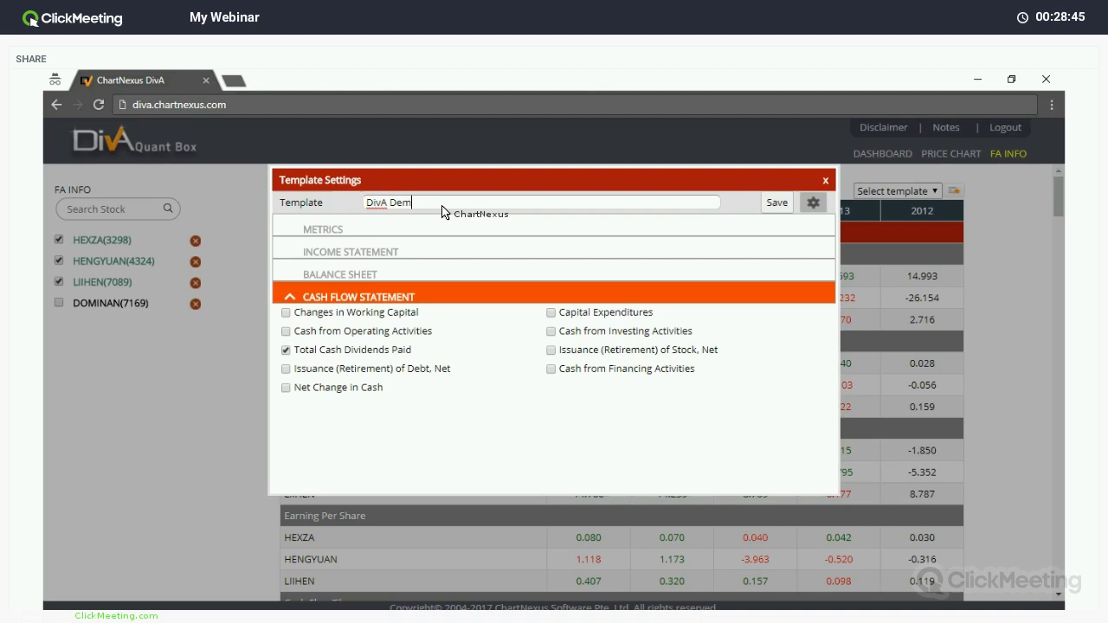
text(ion)
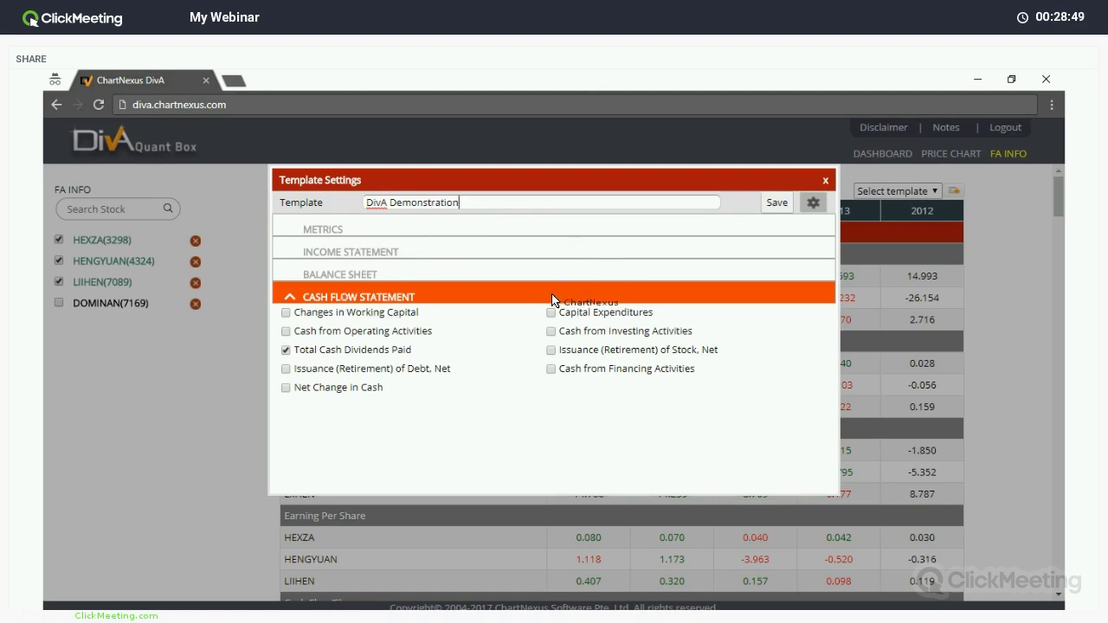
click(446, 230)
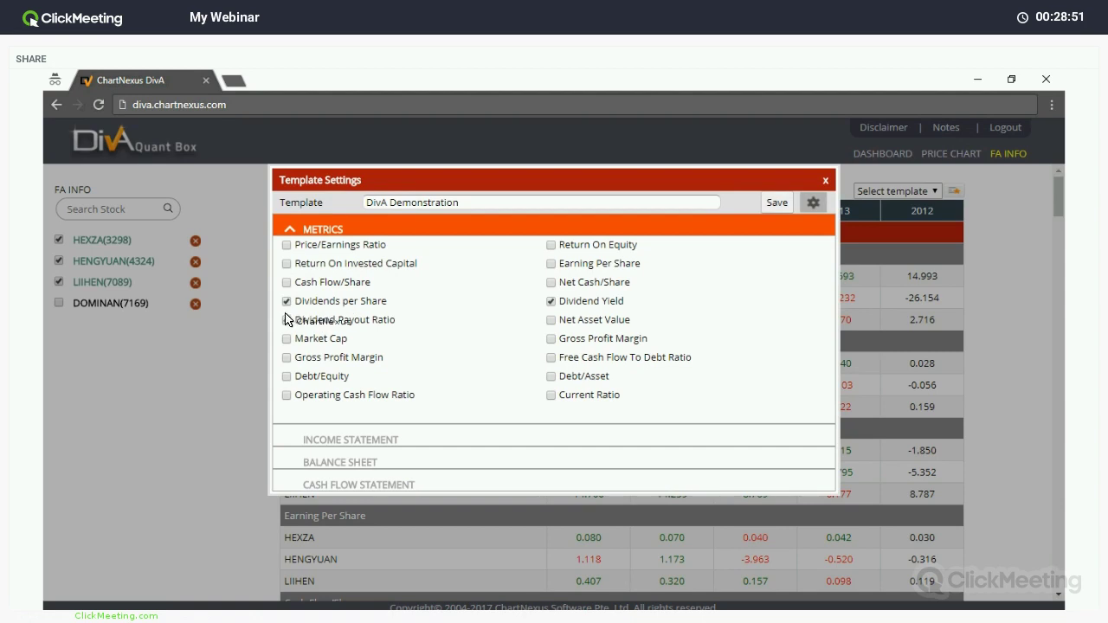
click(481, 317)
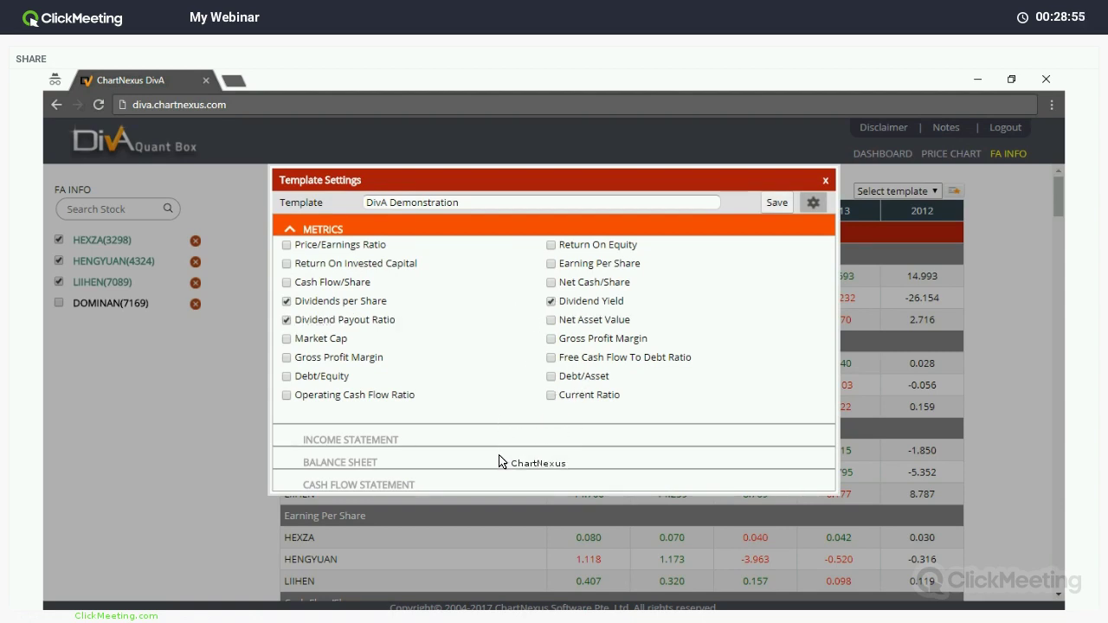
click(463, 464)
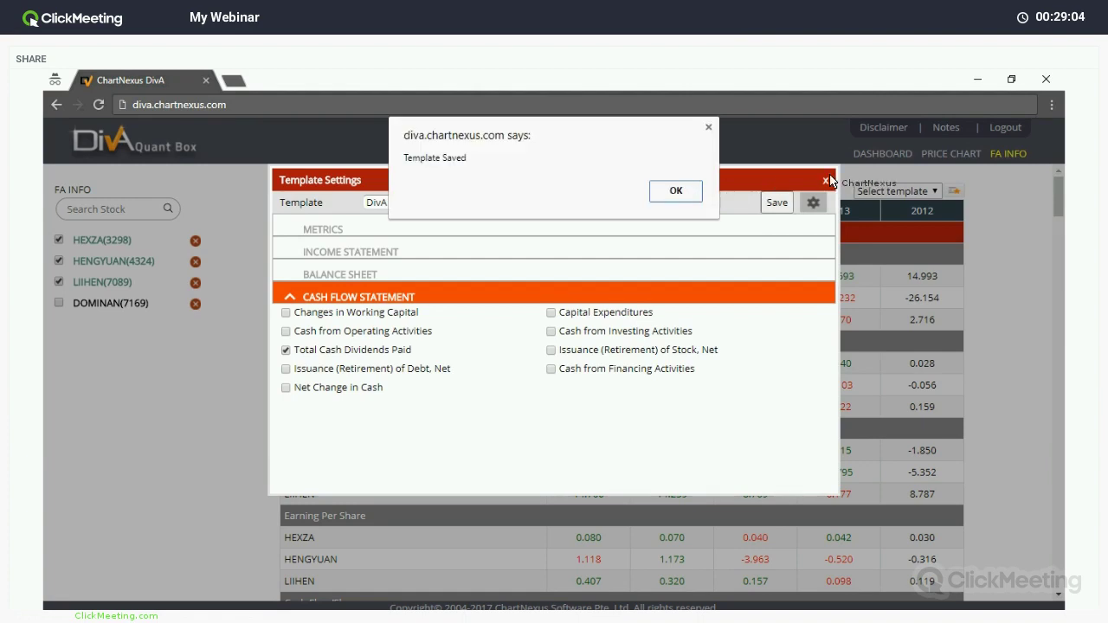
key(Return)
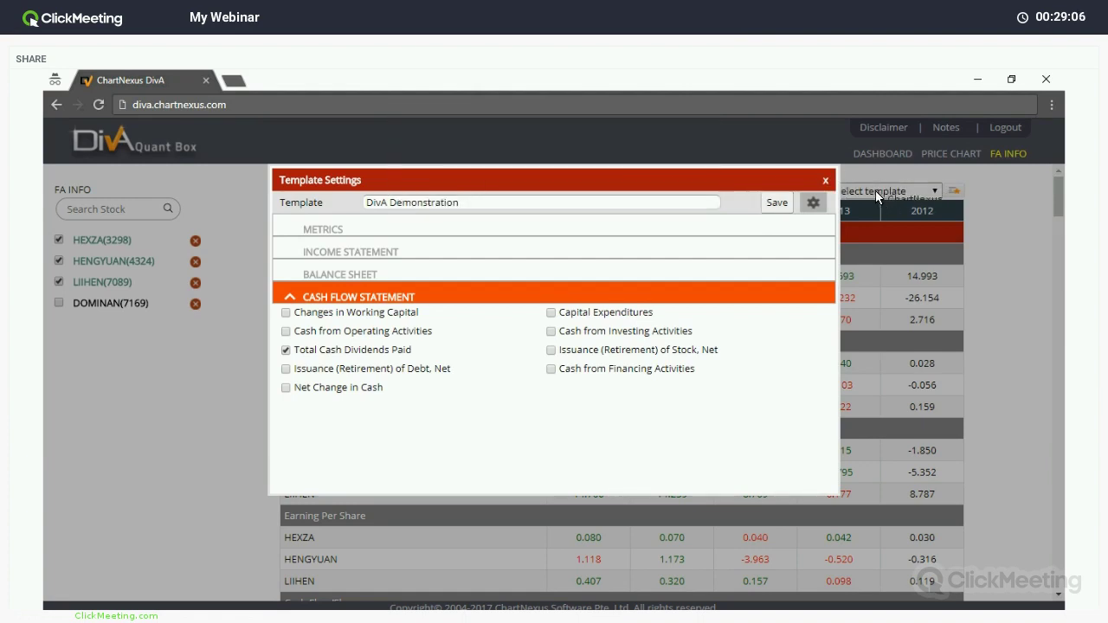
- Close the template settings, apply the DivA Demonstration template to the FA info and read the three stocks' dividend figures down into Metrics
click(876, 190)
click(876, 192)
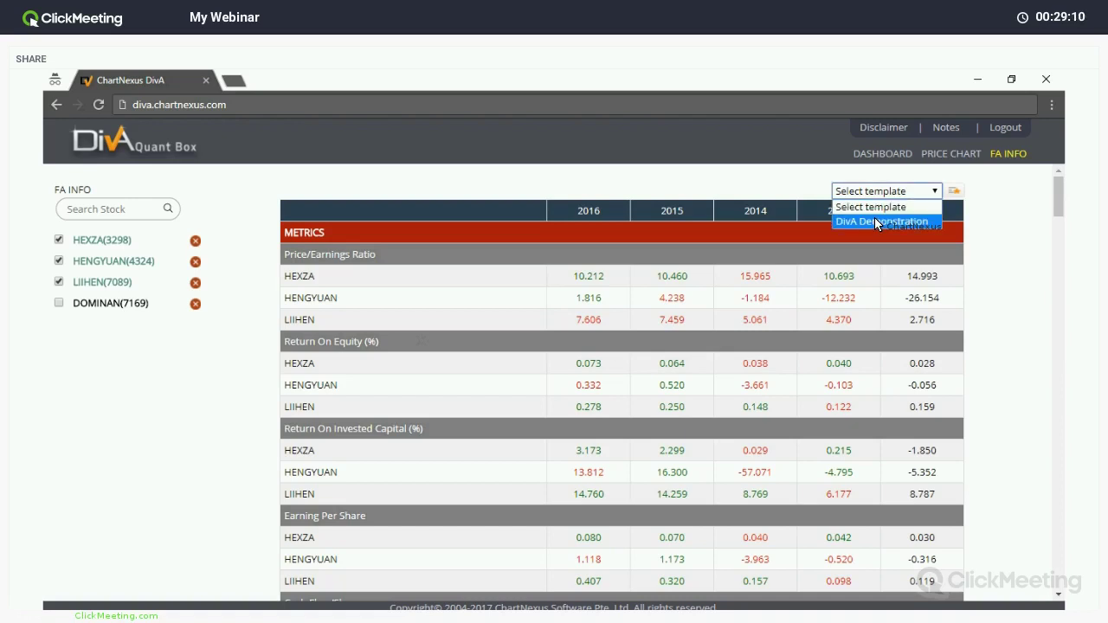
key(Return)
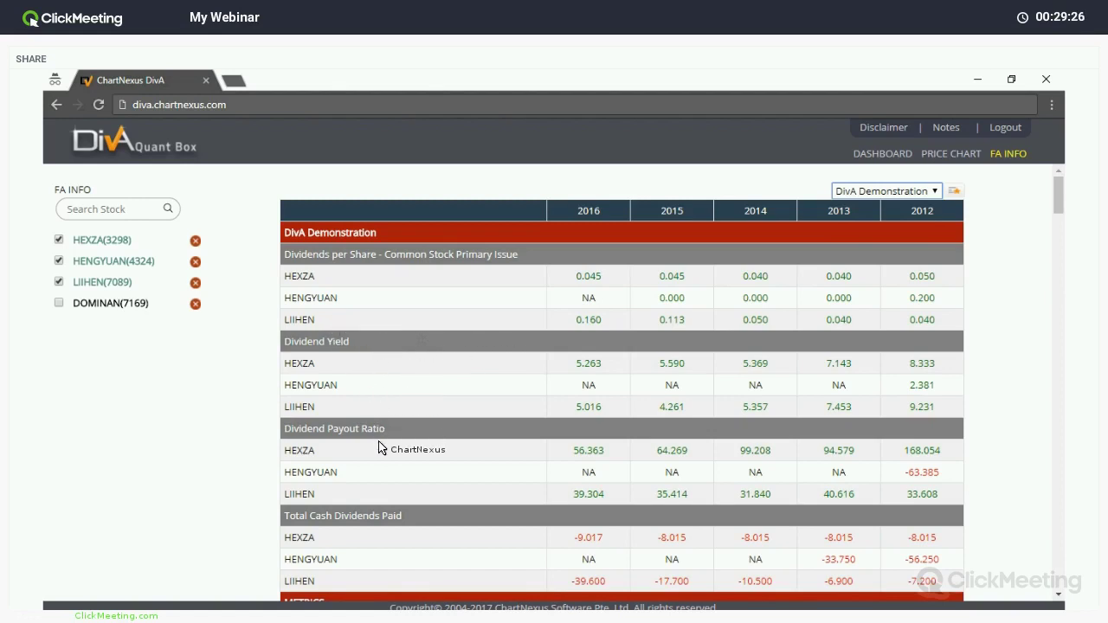
scroll(383, 450, down, 3)
scroll(383, 455, down, 1)
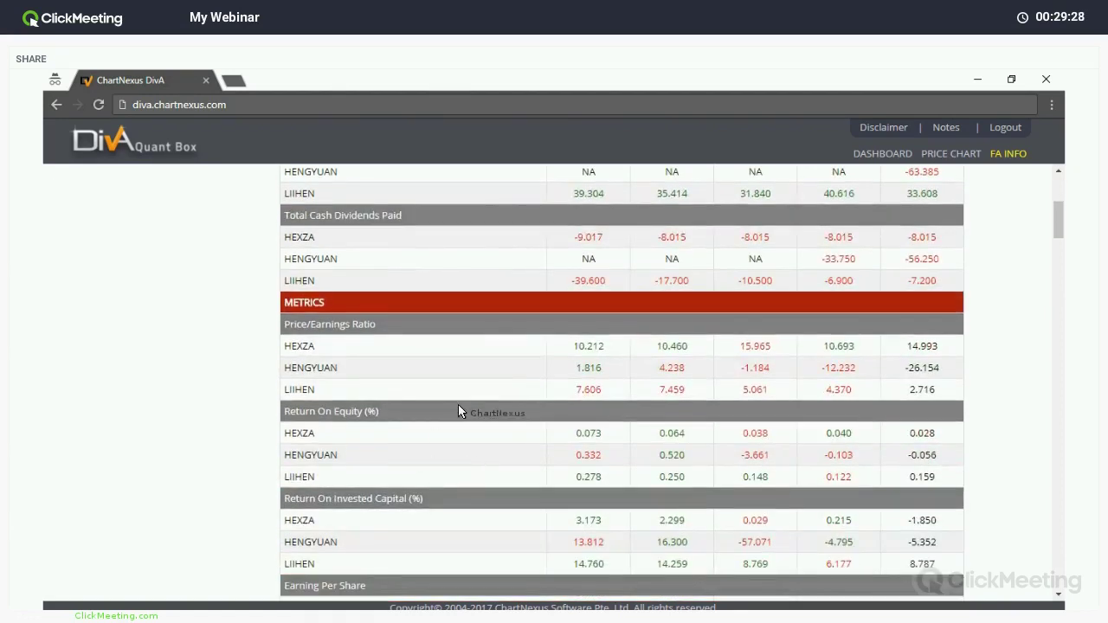
scroll(482, 381, down, 3)
scroll(491, 390, up, 7)
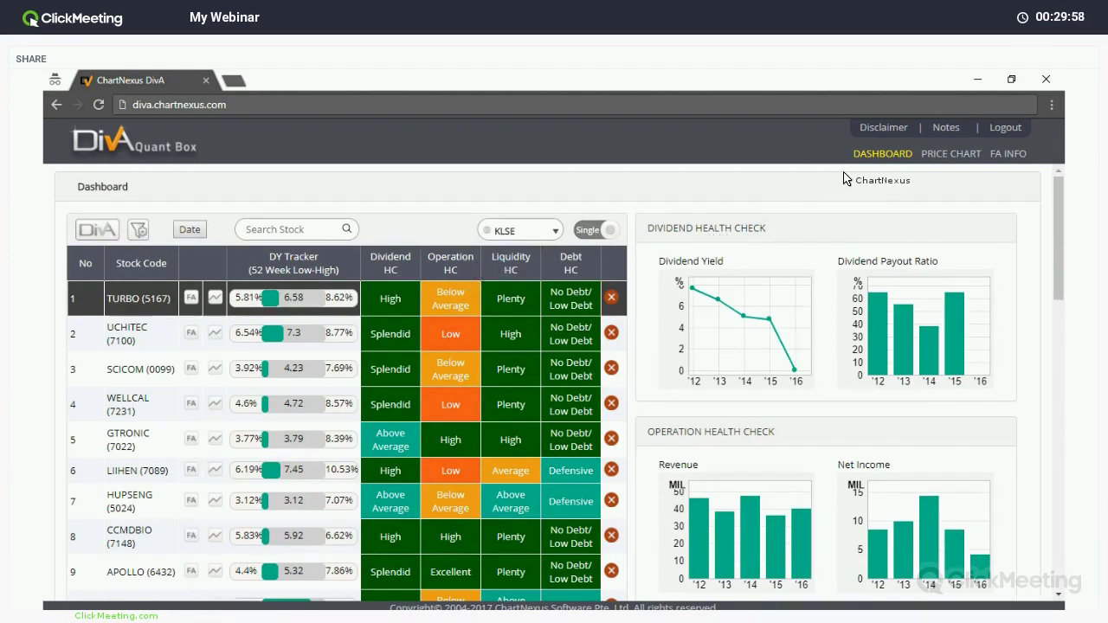
- View the stock screening criteria on the dashboard and close them
click(402, 268)
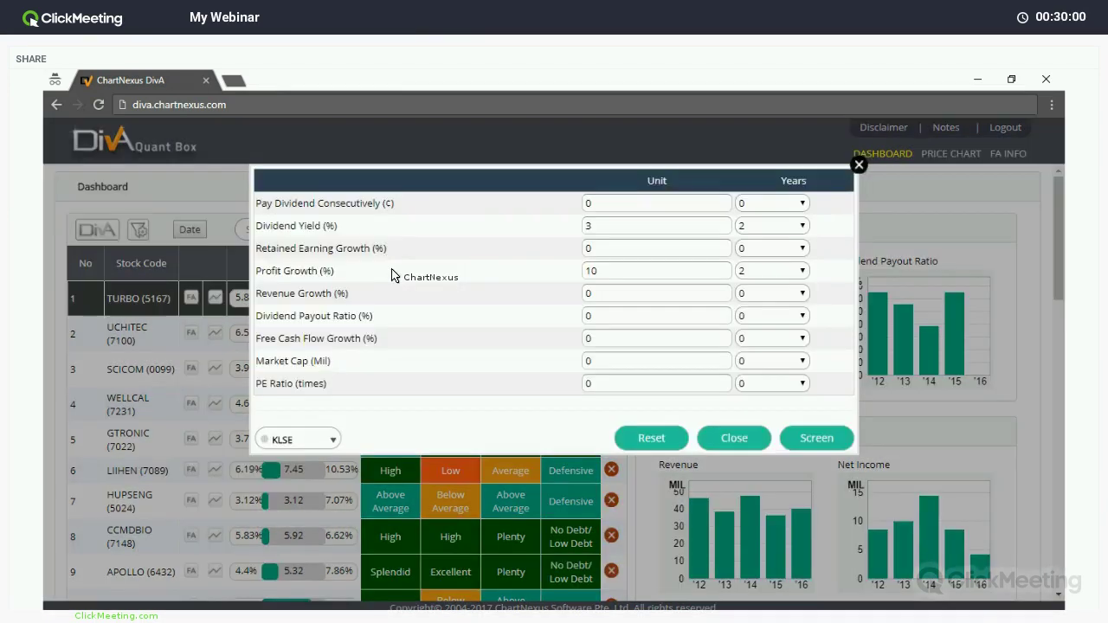
key(Escape)
click(270, 267)
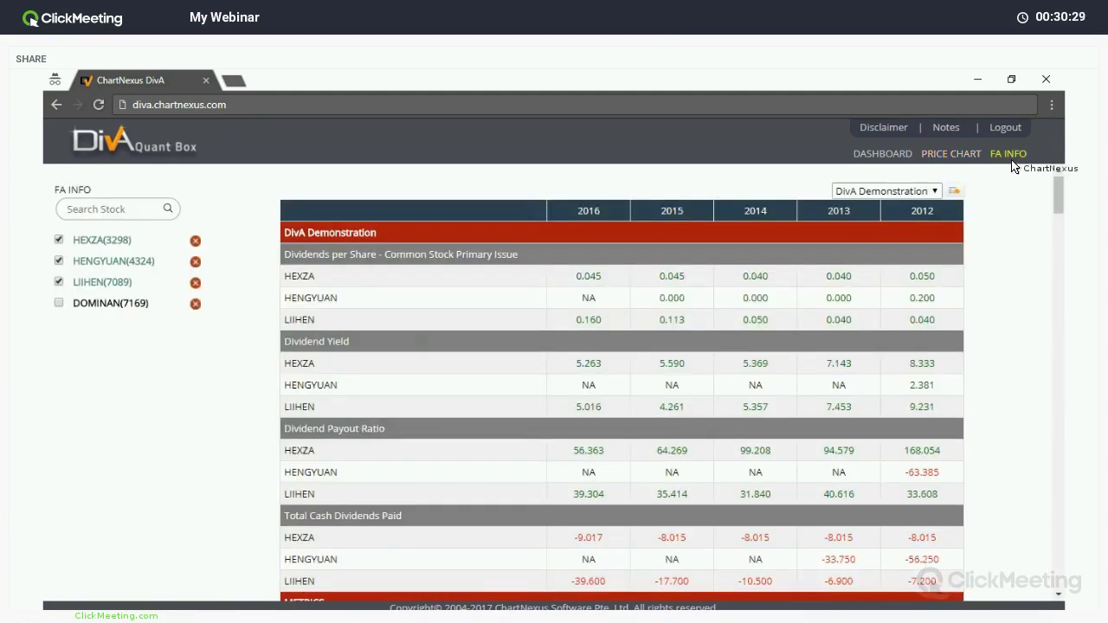
- Return to the FA info, view the DivA Demonstration template's settings and close them without changes
click(954, 191)
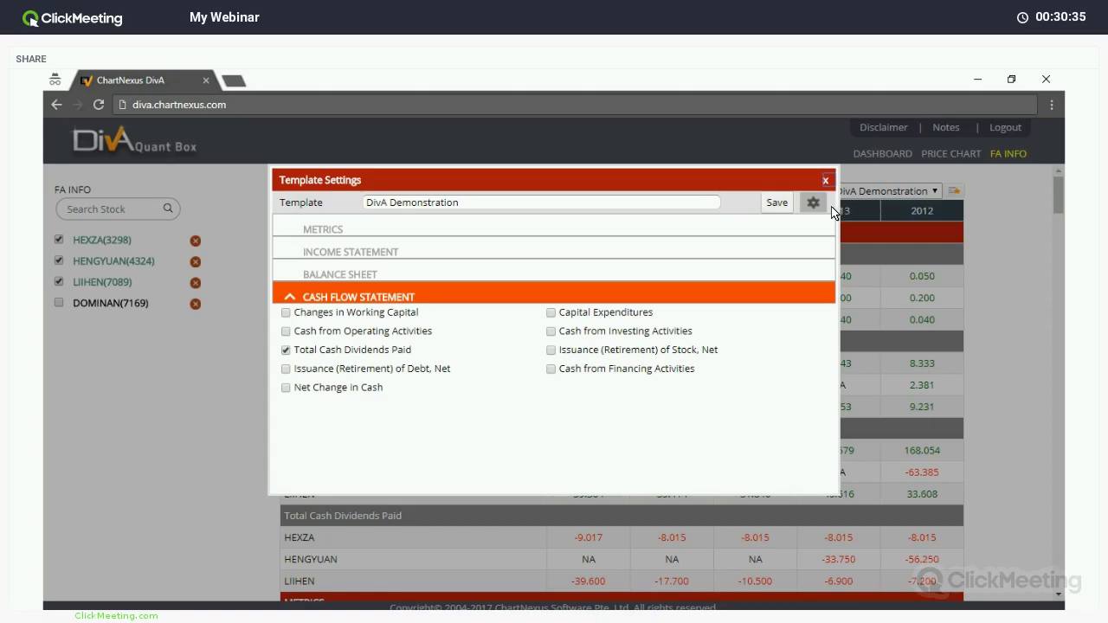
click(861, 208)
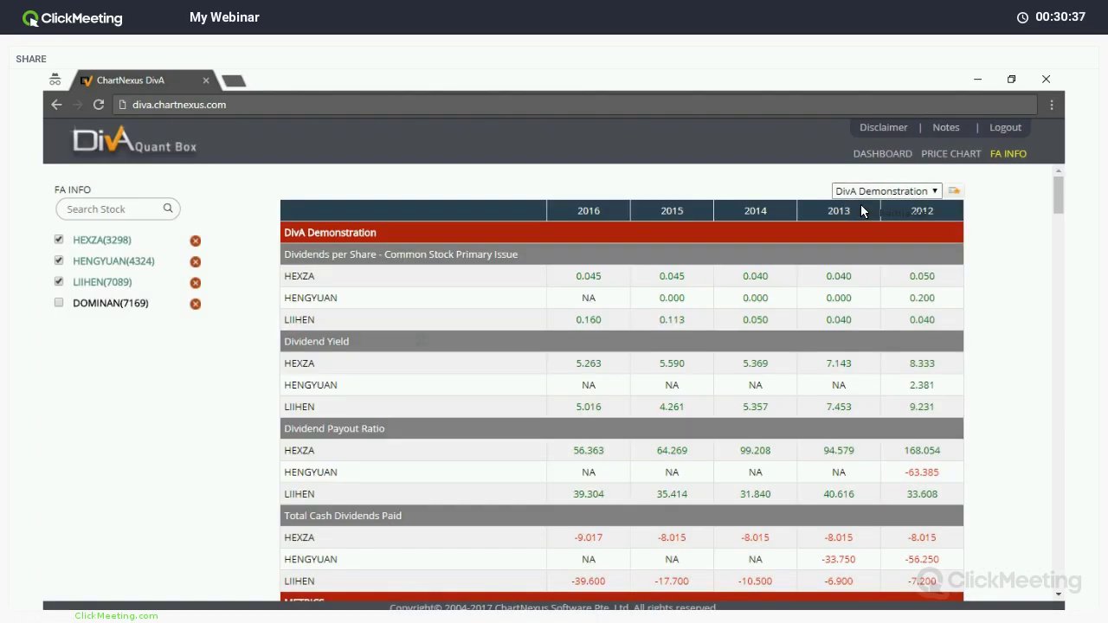